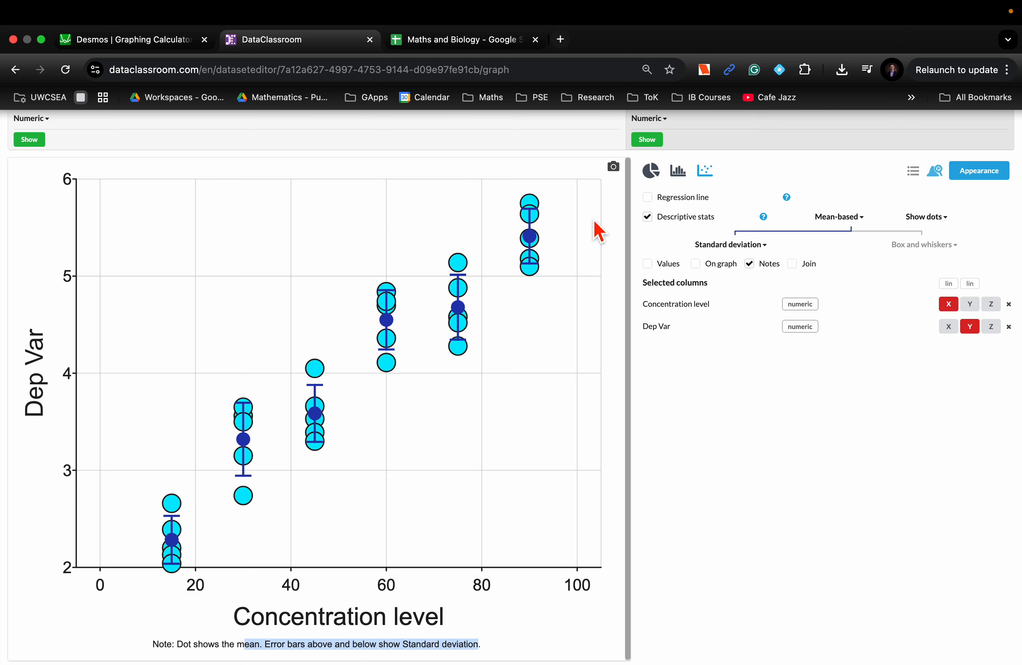
# Open the graph's appearance settings and reduce the scatter plot point size to 7
pyautogui.click(982, 177)
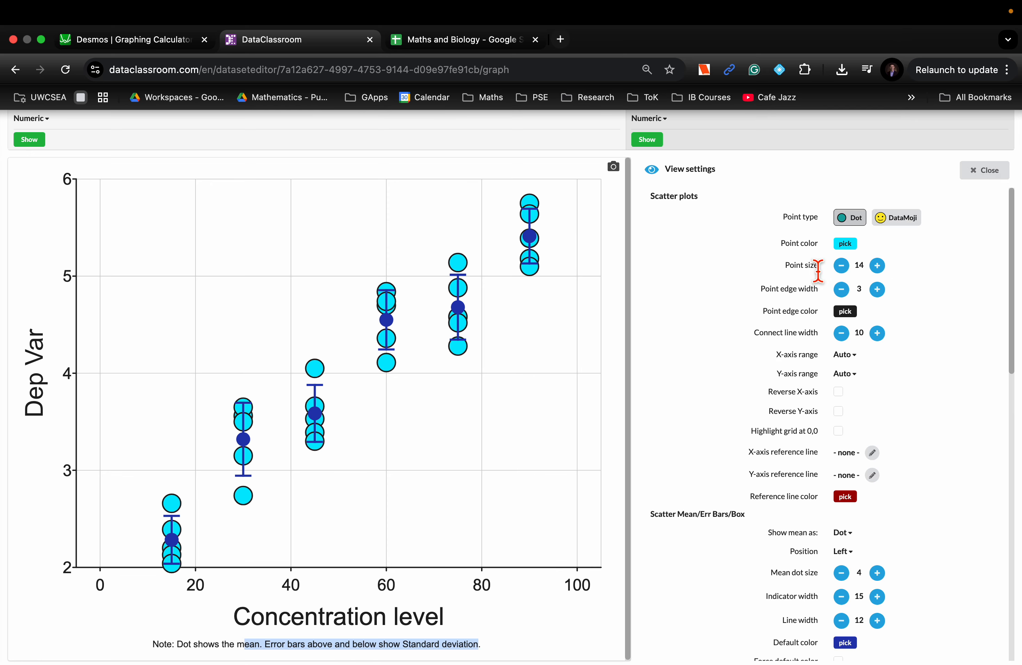
pyautogui.click(842, 265)
pyautogui.click(842, 266)
pyautogui.click(842, 266)
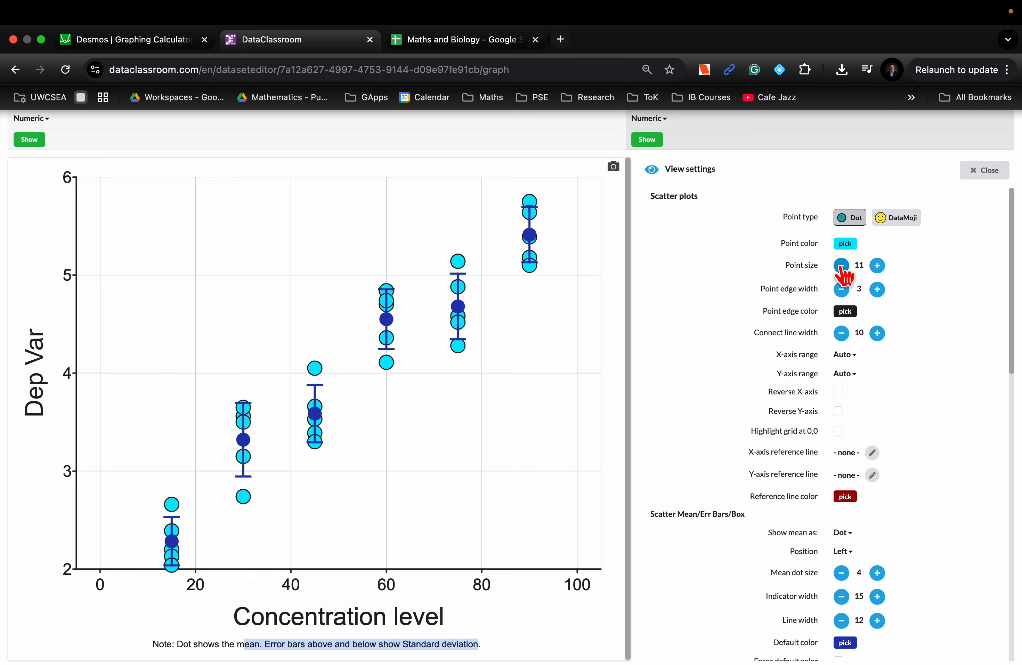
pyautogui.click(842, 265)
pyautogui.click(842, 265)
pyautogui.click(842, 266)
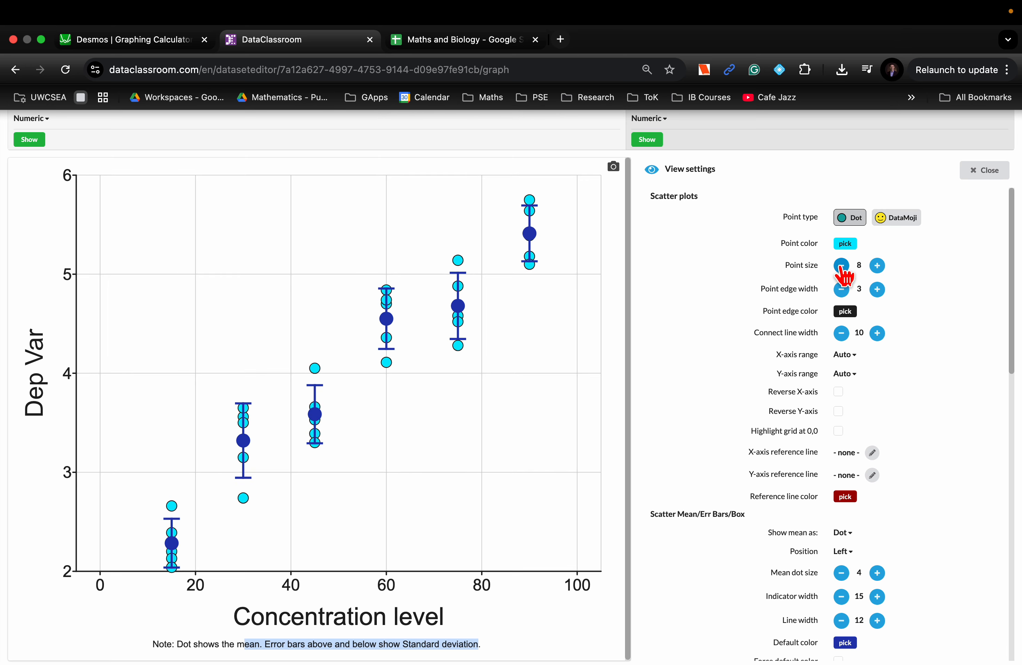
pyautogui.click(877, 266)
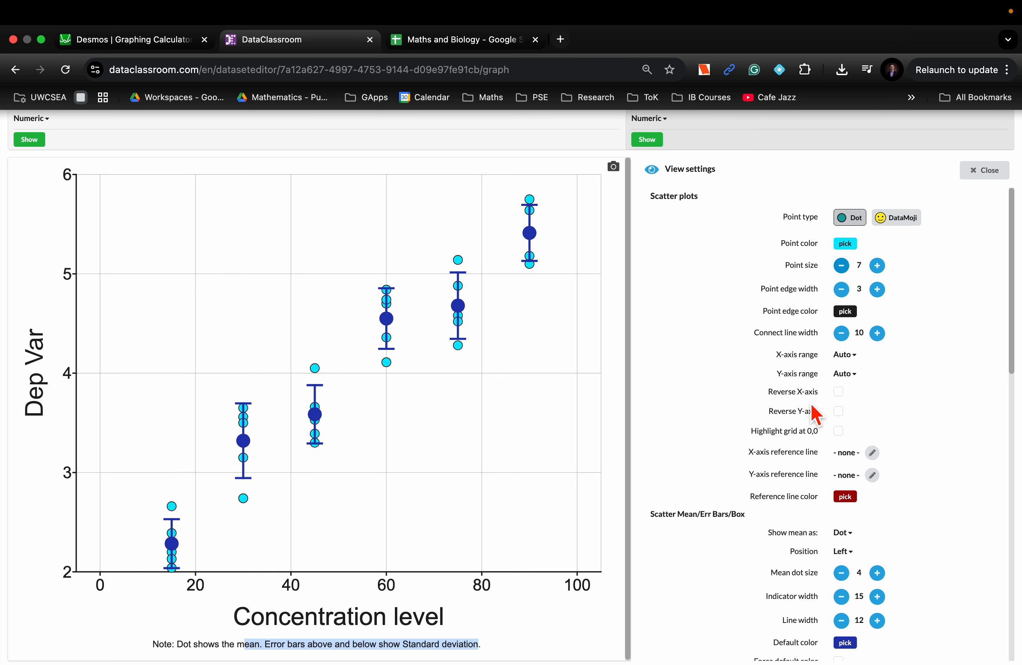
# Set the mean dot size to 3 for the scatter error bars and close the appearance settings
pyautogui.scroll(-4, 813, 408)
pyautogui.scroll(-2, 812, 405)
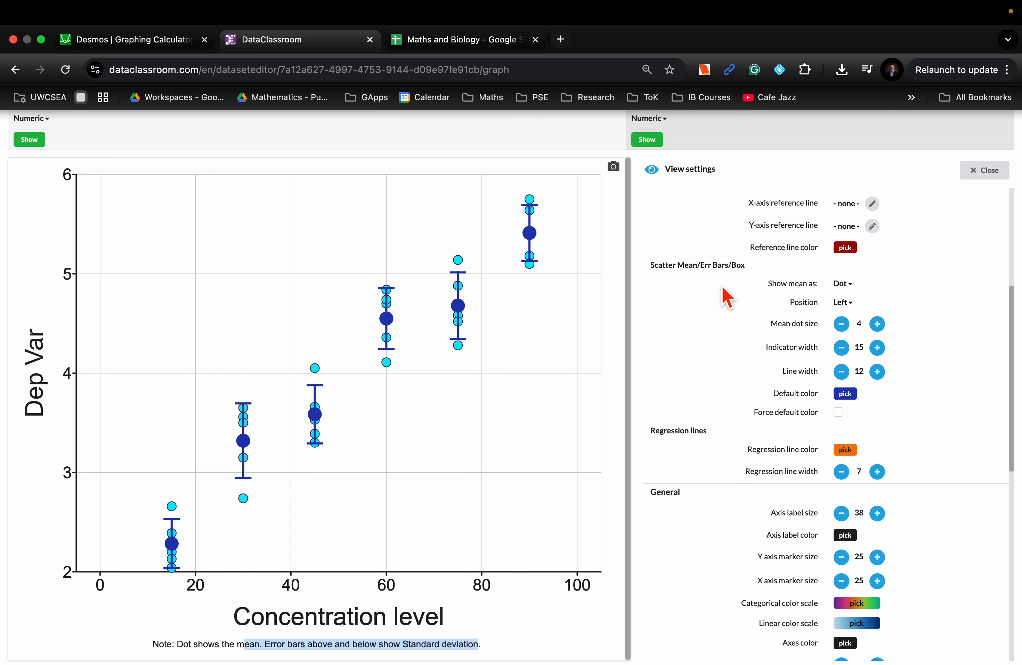
pyautogui.click(840, 325)
pyautogui.click(841, 325)
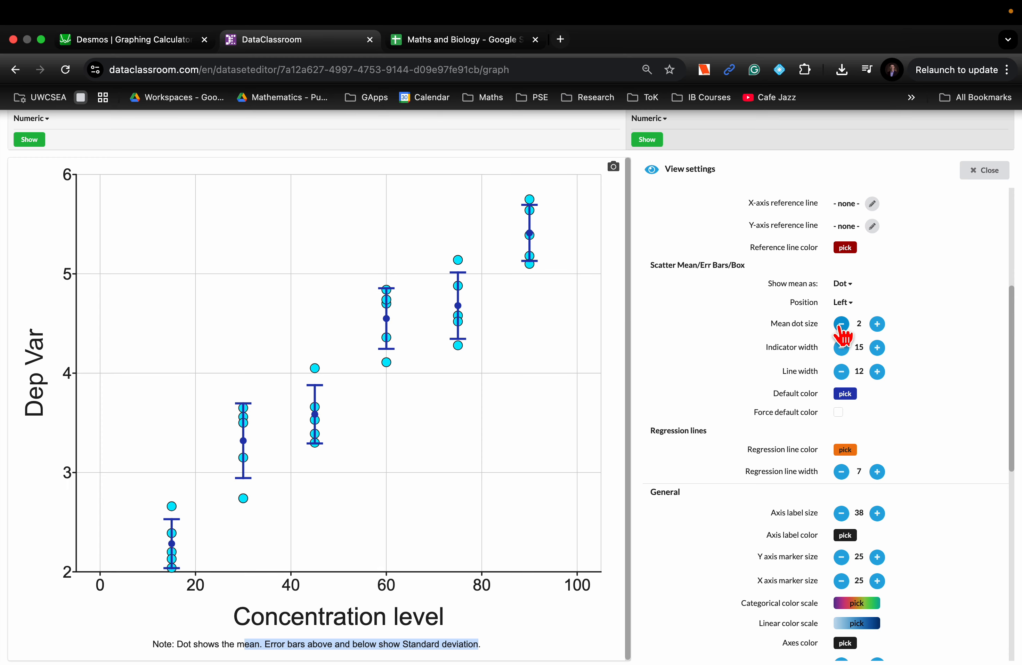
pyautogui.click(877, 325)
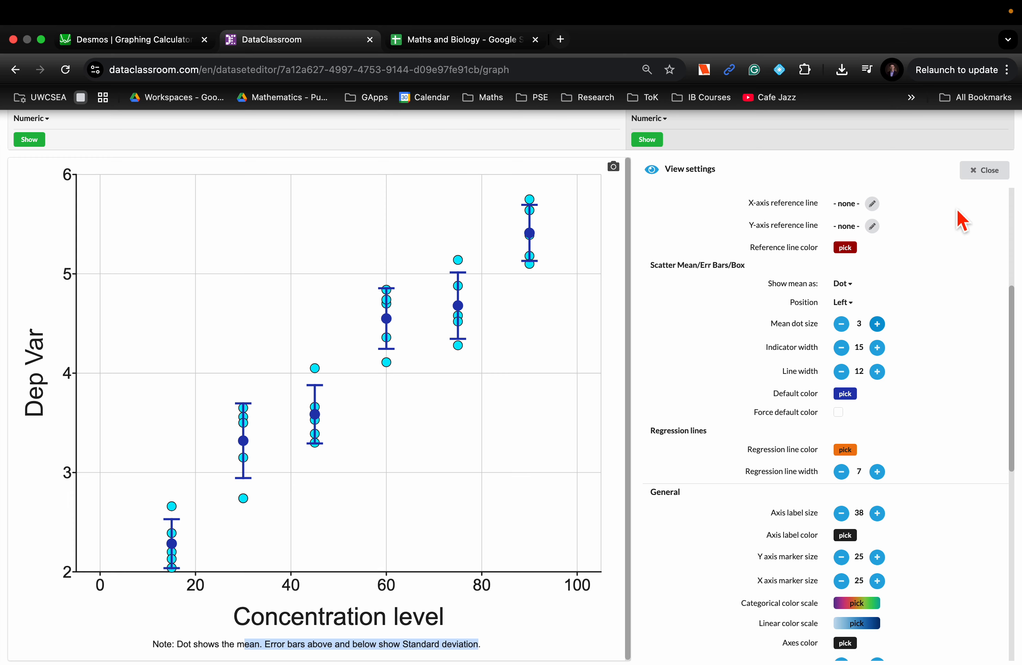
pyautogui.click(977, 171)
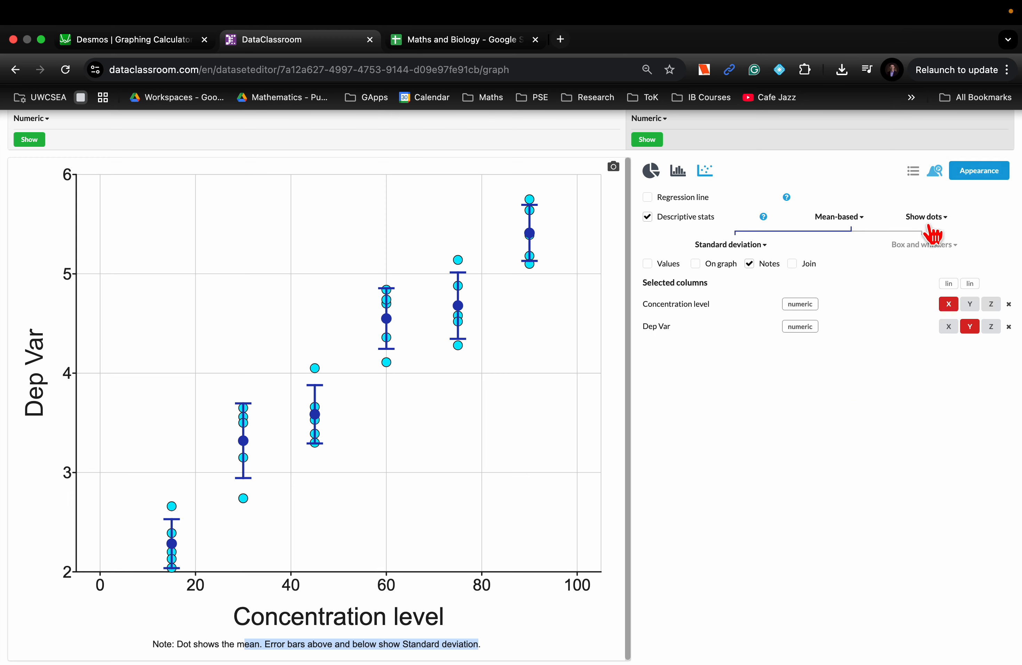
# Display the table of descriptive statistics values for each concentration group and postpone the app update
pyautogui.click(648, 263)
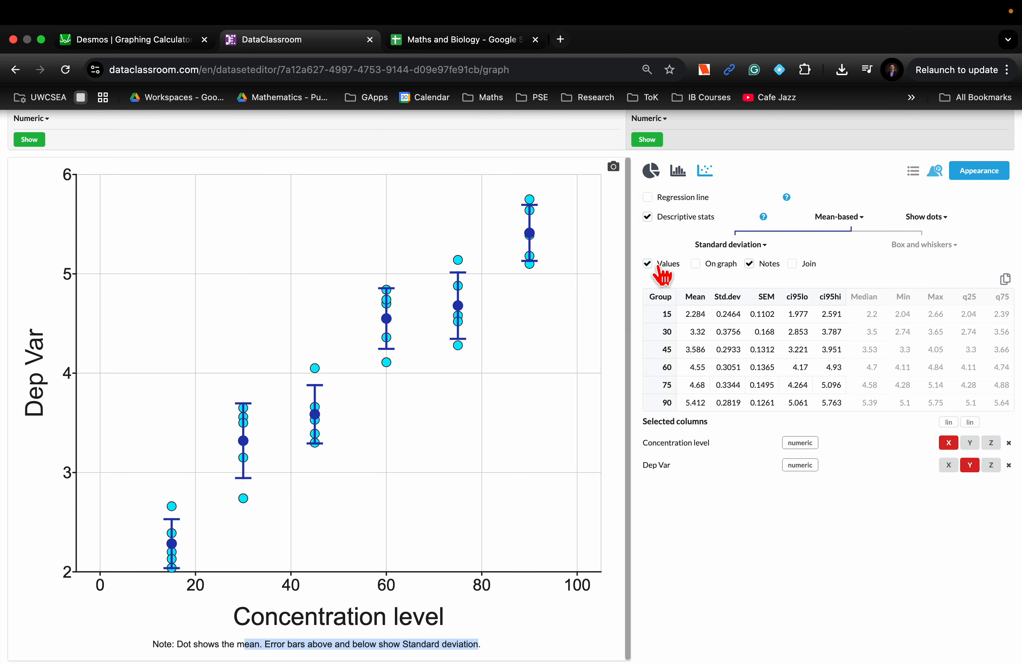
pyautogui.scroll(5, 699, 374)
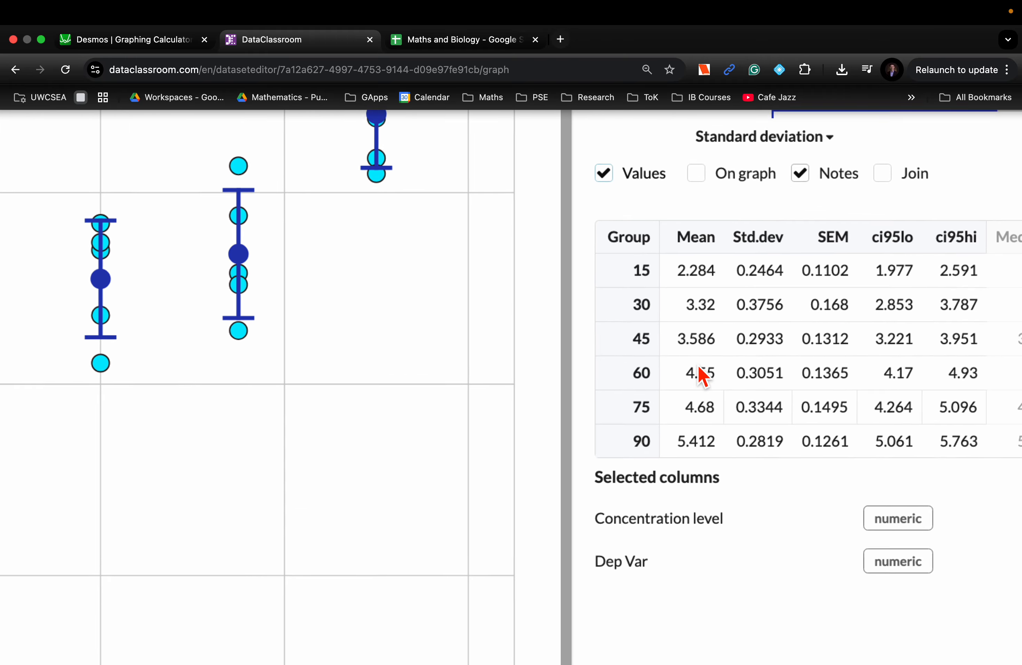
pyautogui.scroll(-2, 700, 375)
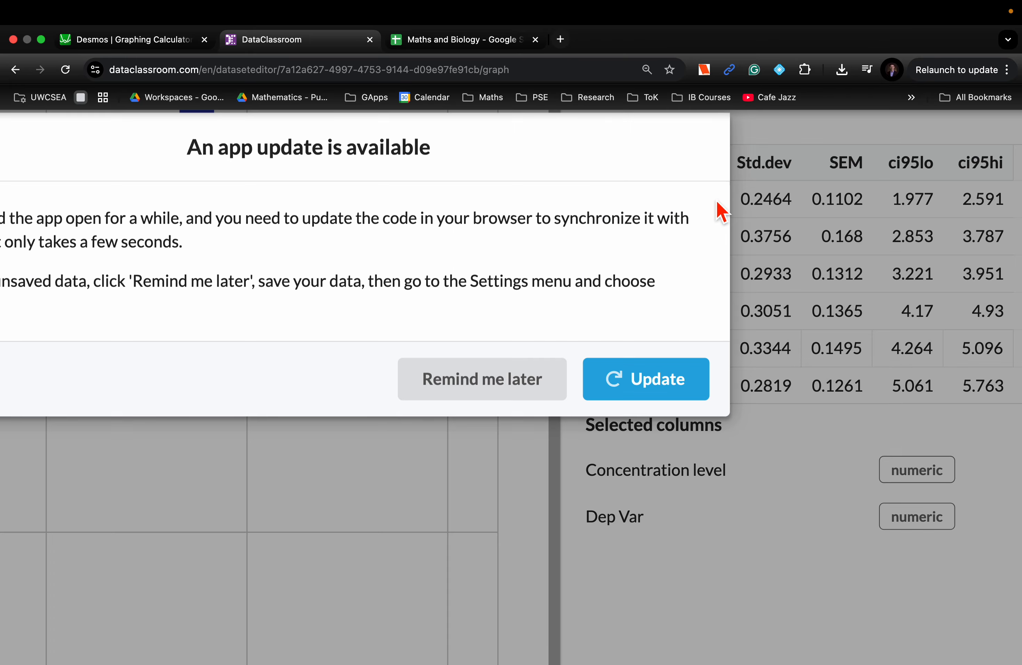
pyautogui.click(518, 382)
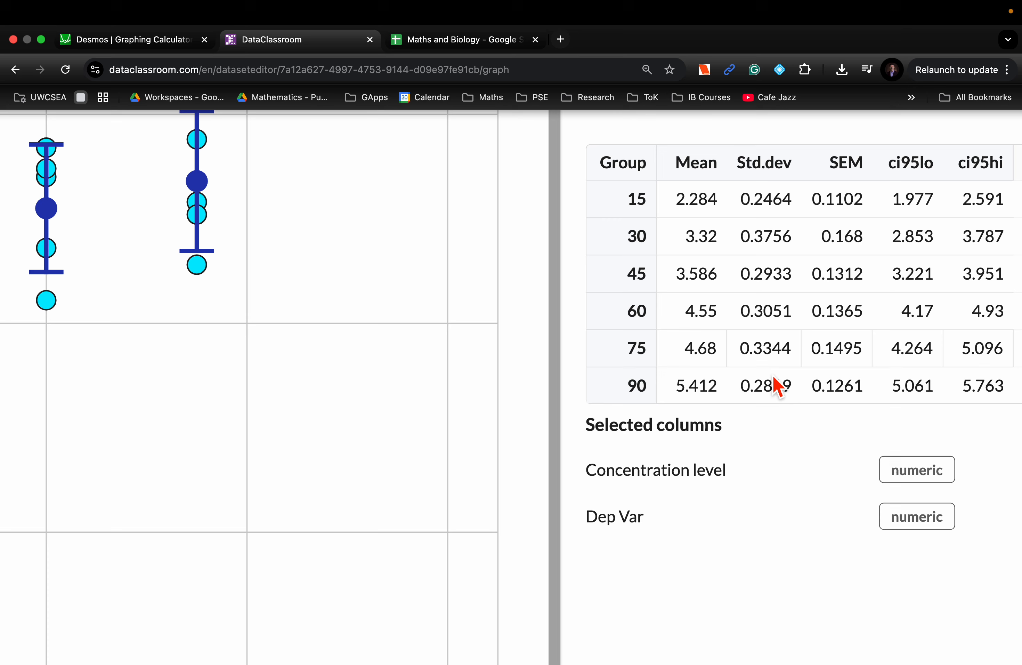
# Examine the standard deviation error bars against the individual data points, especially at concentration level 75
pyautogui.hscroll(-2, 363, 362)
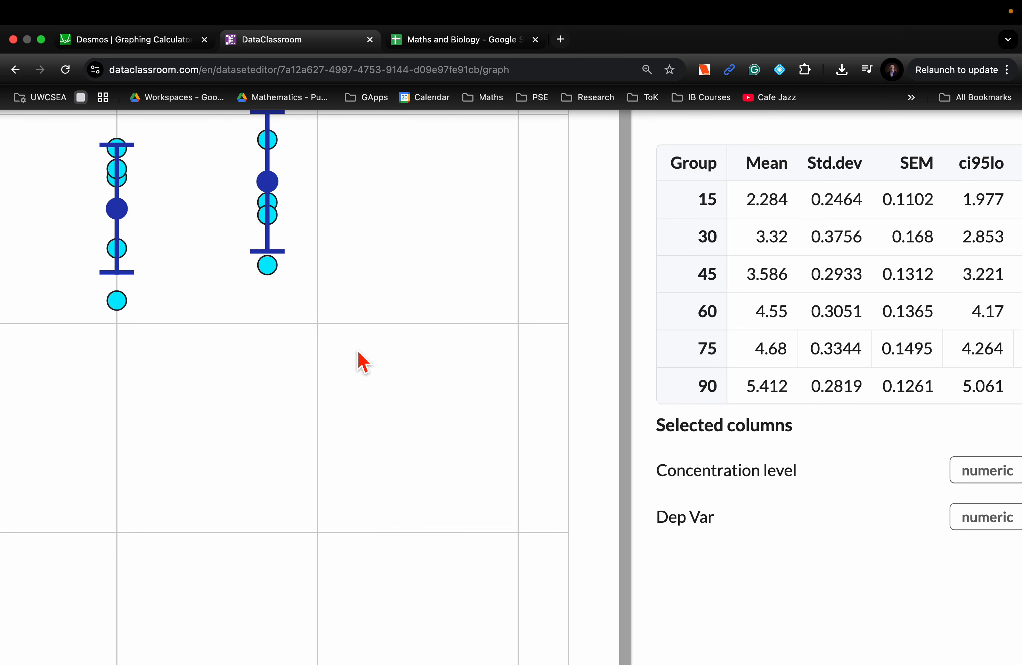
pyautogui.scroll(4, 363, 362)
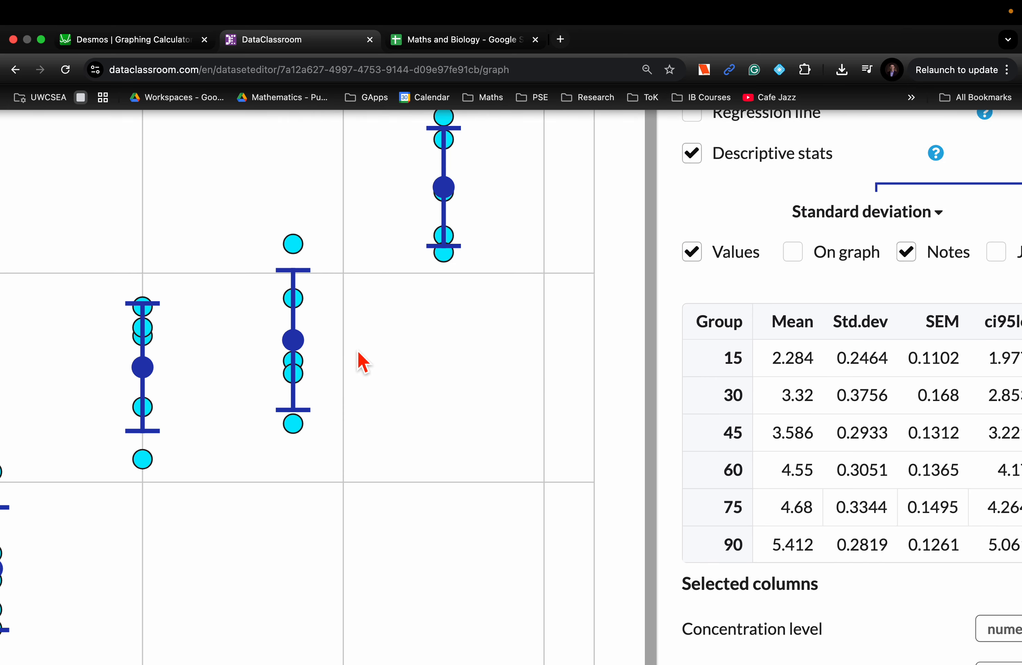
pyautogui.scroll(2, 362, 363)
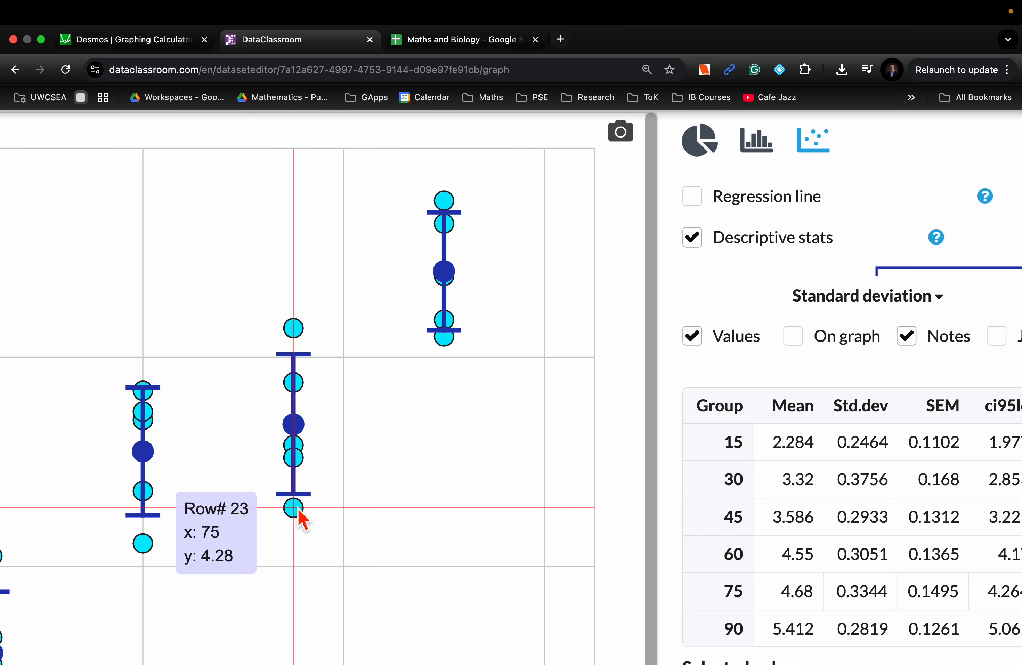
pyautogui.moveTo(297, 333)
pyautogui.scroll(-5, 456, 406)
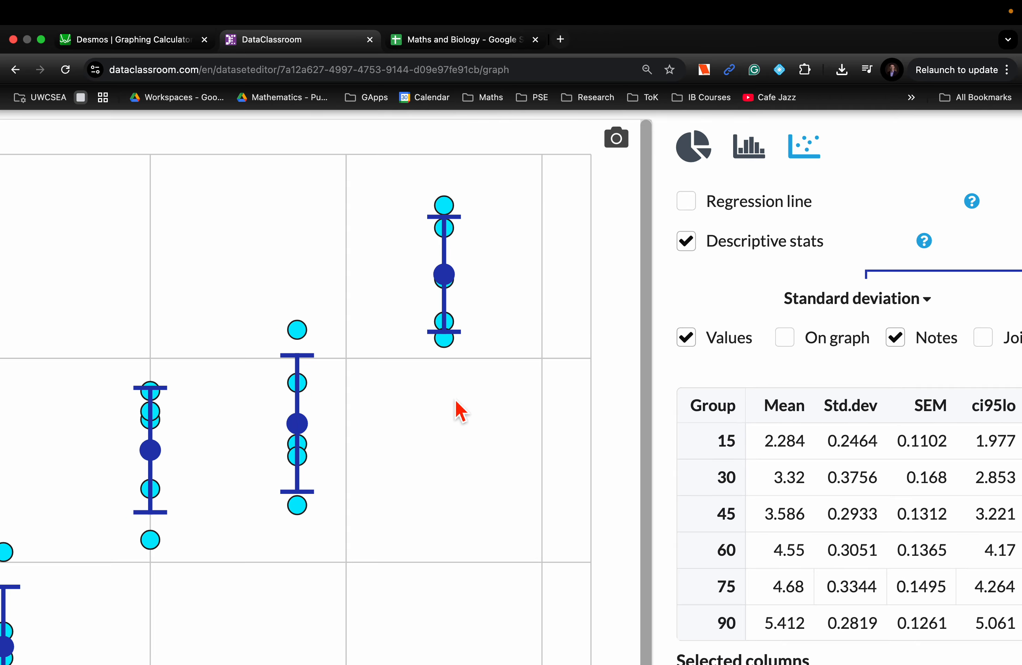
pyautogui.scroll(-5, 456, 401)
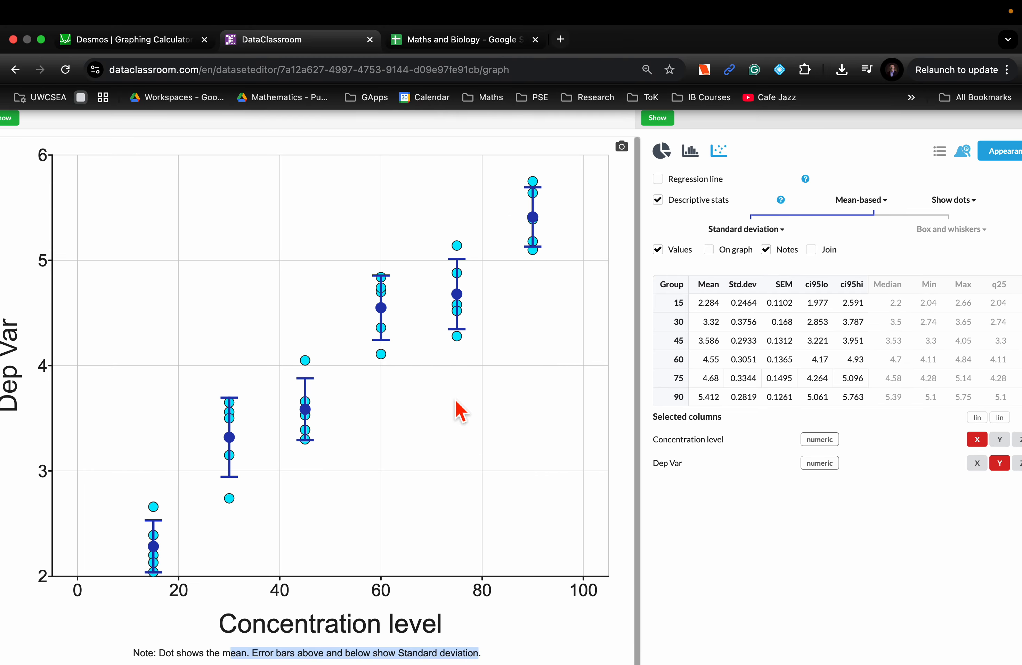
pyautogui.scroll(-3, 456, 404)
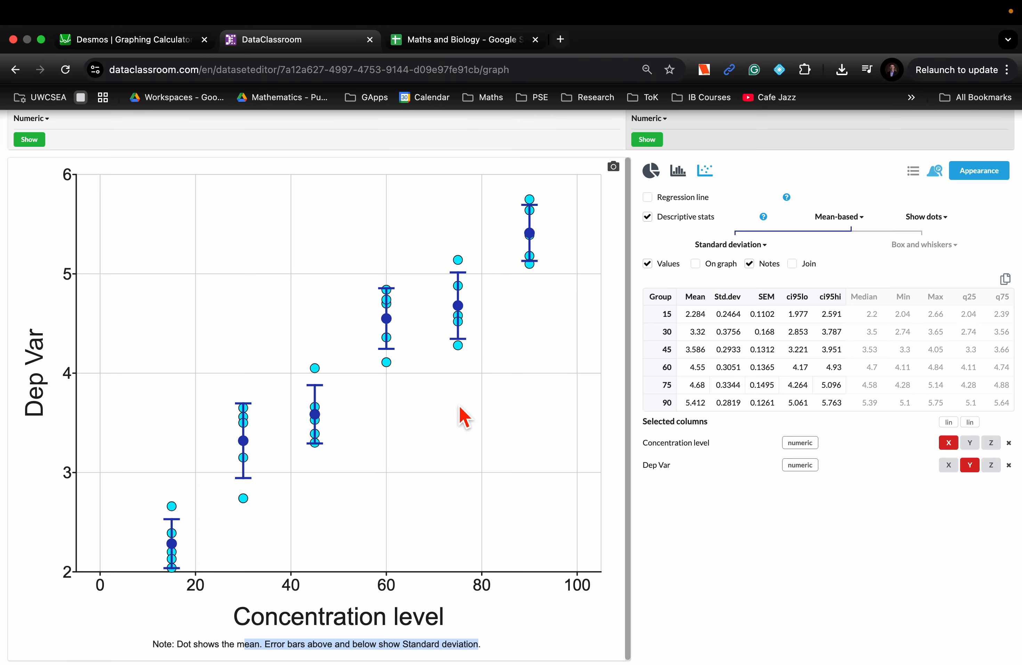
# Clear the text selection in the graph note, preview the graph image for clipboard copying, and close the preview without copying
pyautogui.click(562, 637)
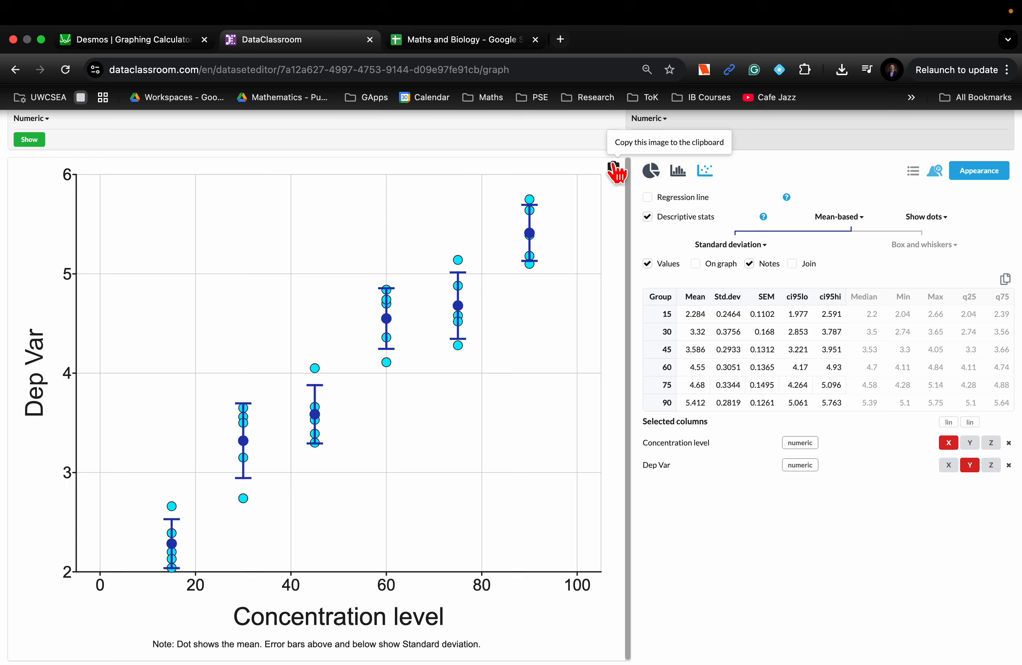
pyautogui.click(613, 169)
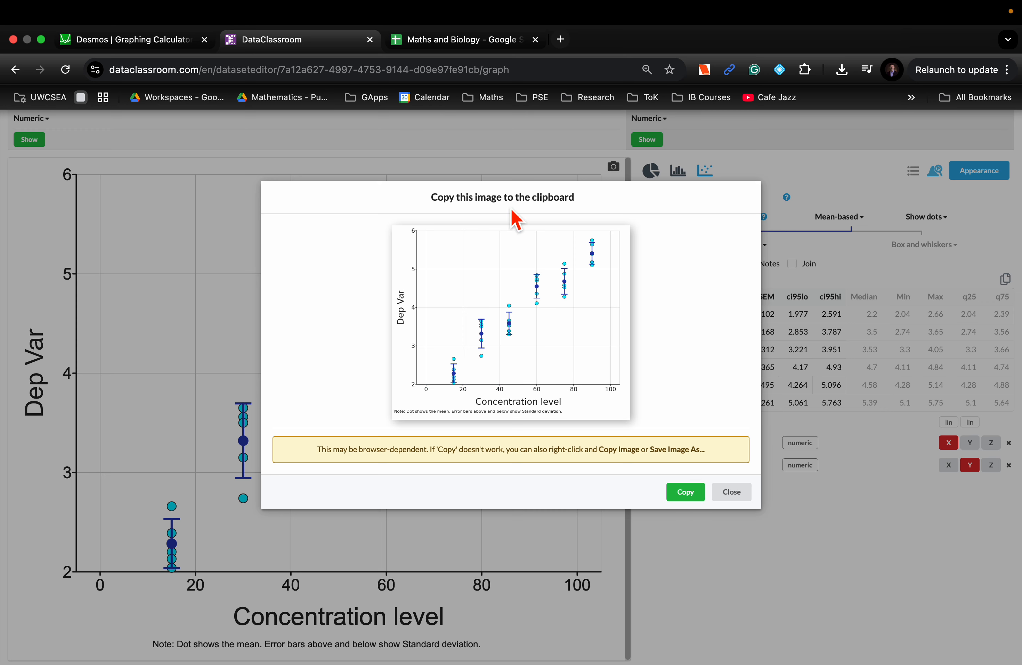
pyautogui.click(733, 500)
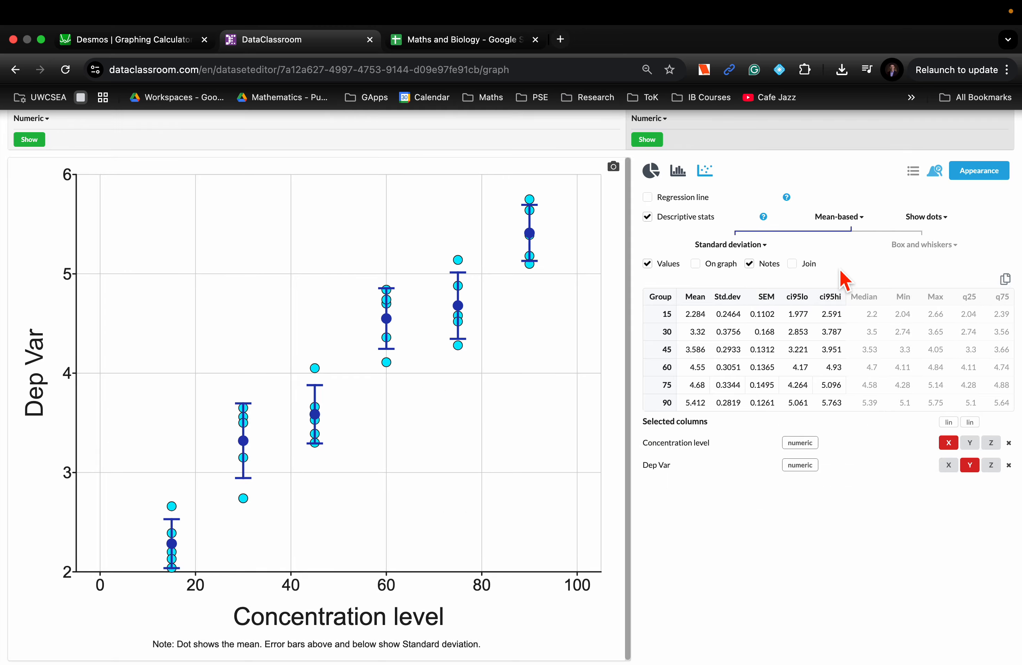
# Change the descriptive stats from mean-based to median-based so the graph uses box and whiskers
pyautogui.click(860, 219)
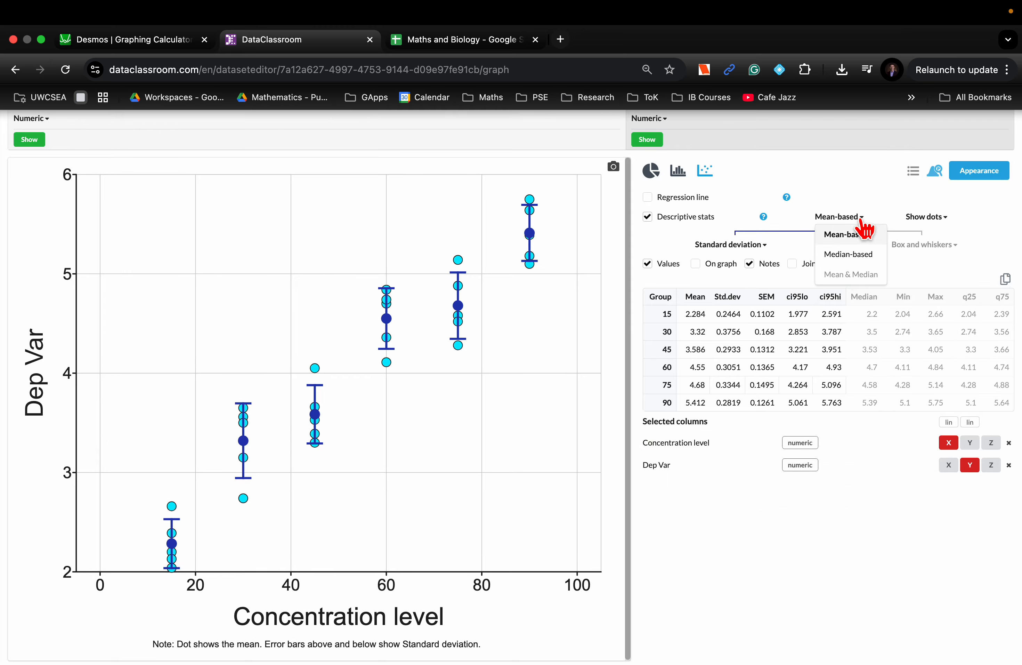
pyautogui.click(849, 255)
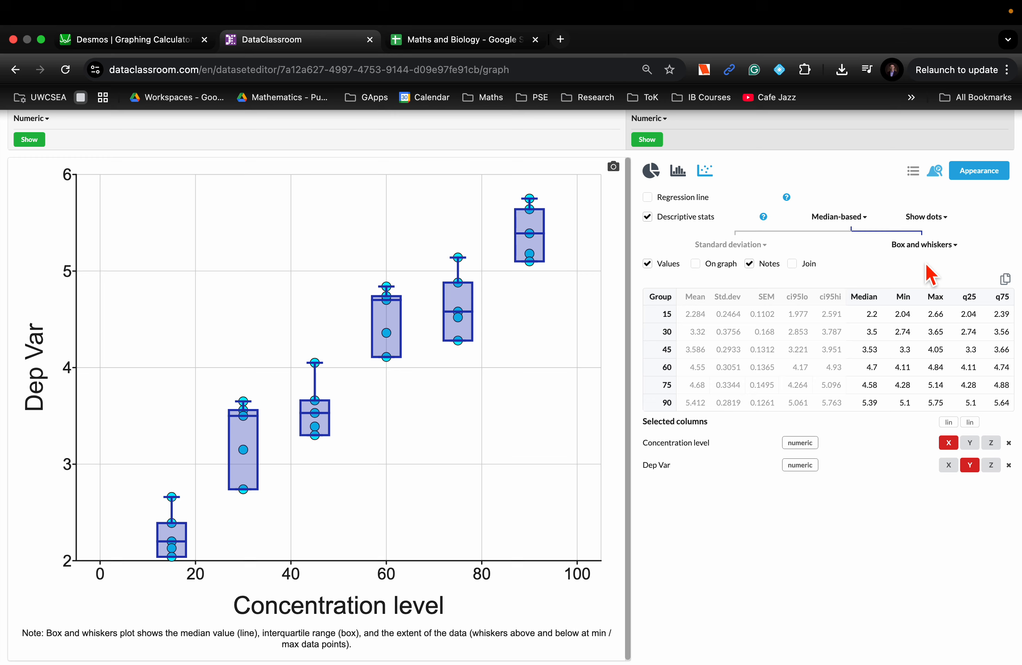
# Change the dot display to outliers only, using the outside 1.5IQR rule, after checking the User Guide article on outliers
pyautogui.click(945, 219)
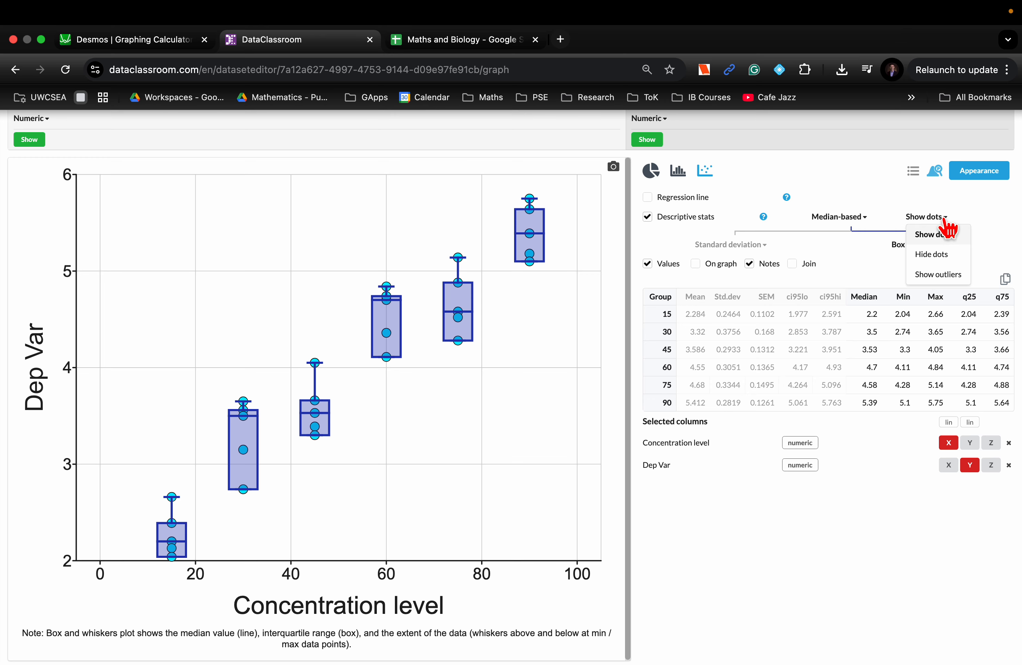
pyautogui.click(940, 275)
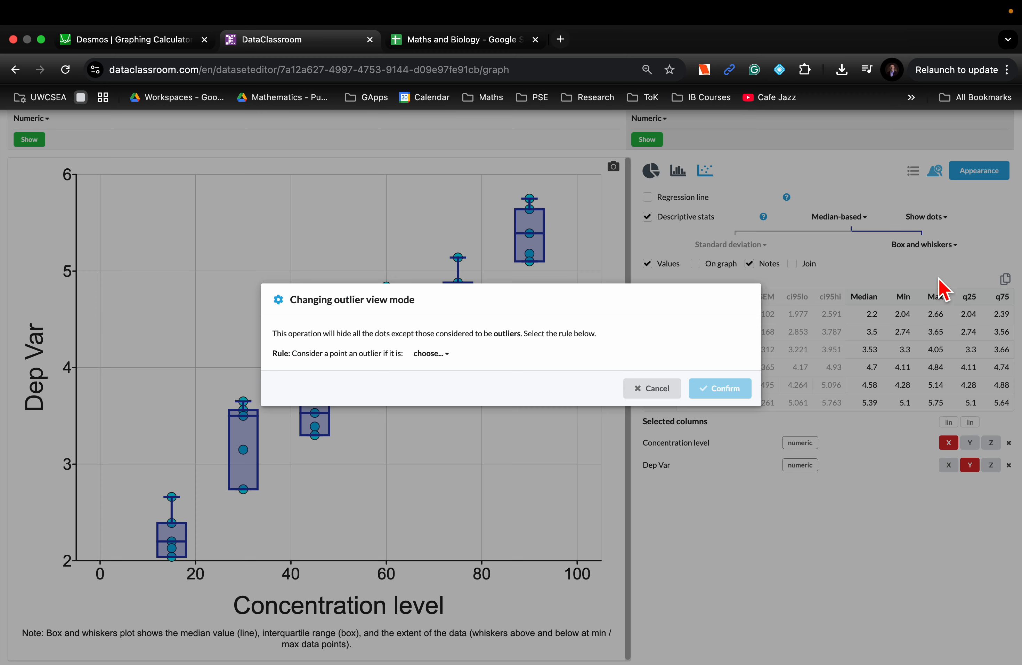
pyautogui.click(446, 355)
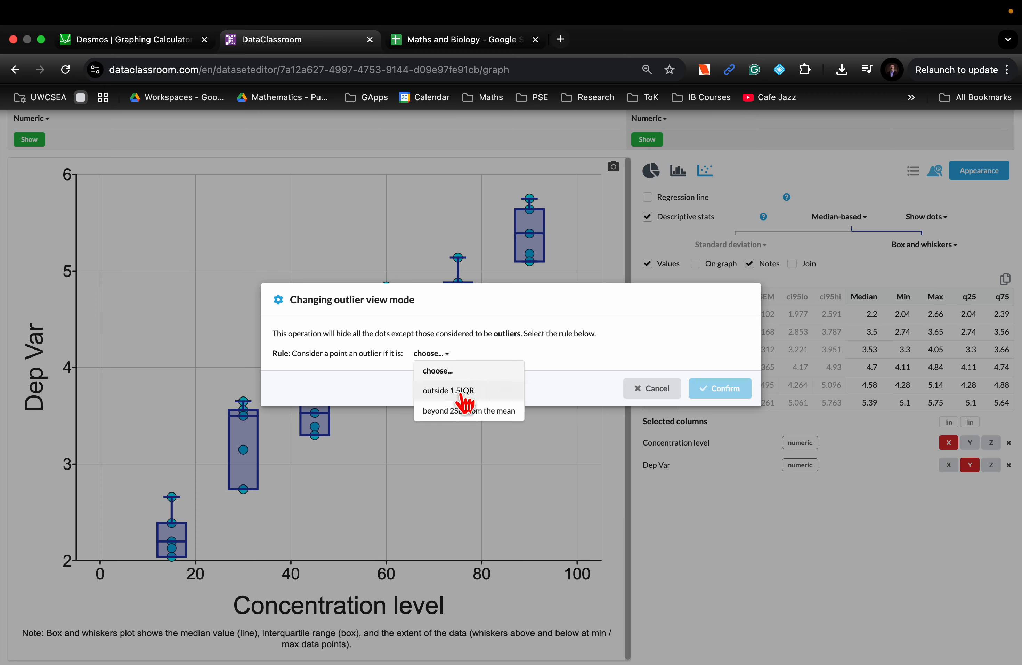
pyautogui.click(449, 390)
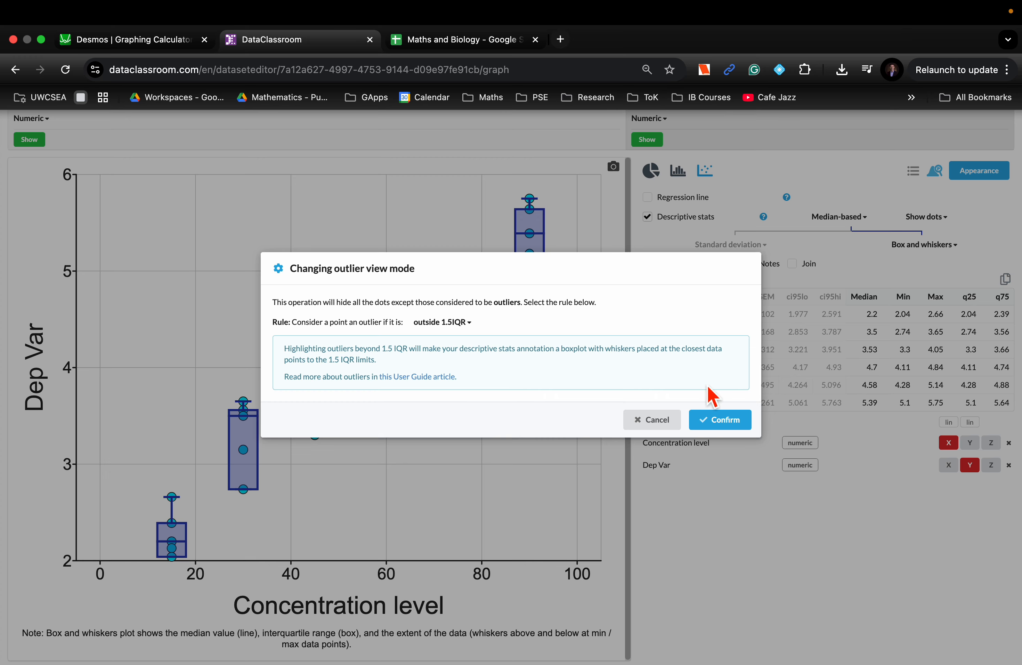
pyautogui.scroll(5, 529, 380)
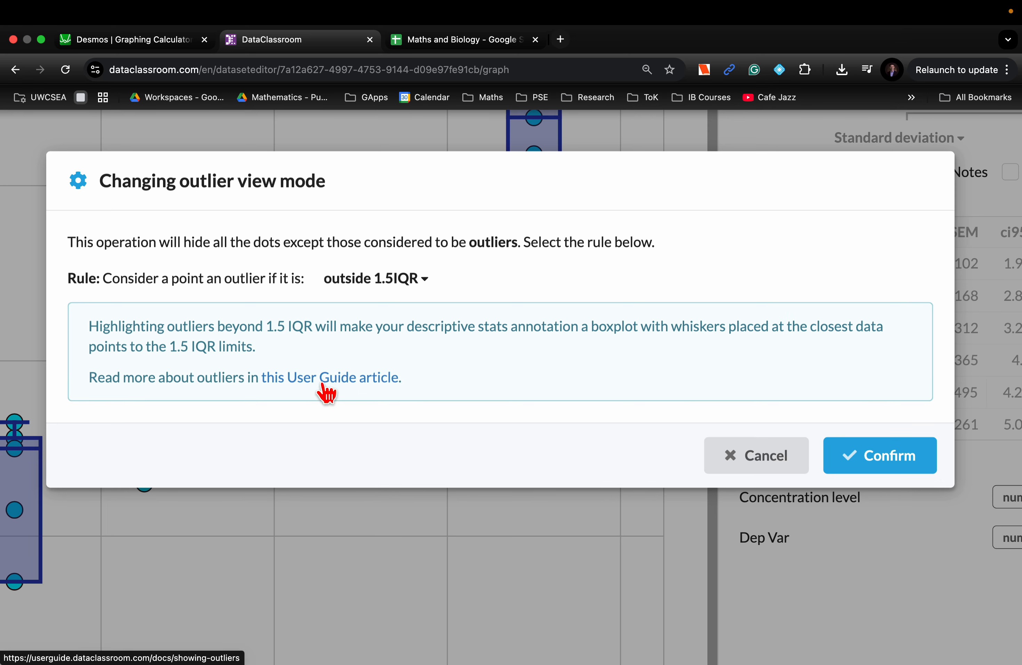
pyautogui.click(352, 391)
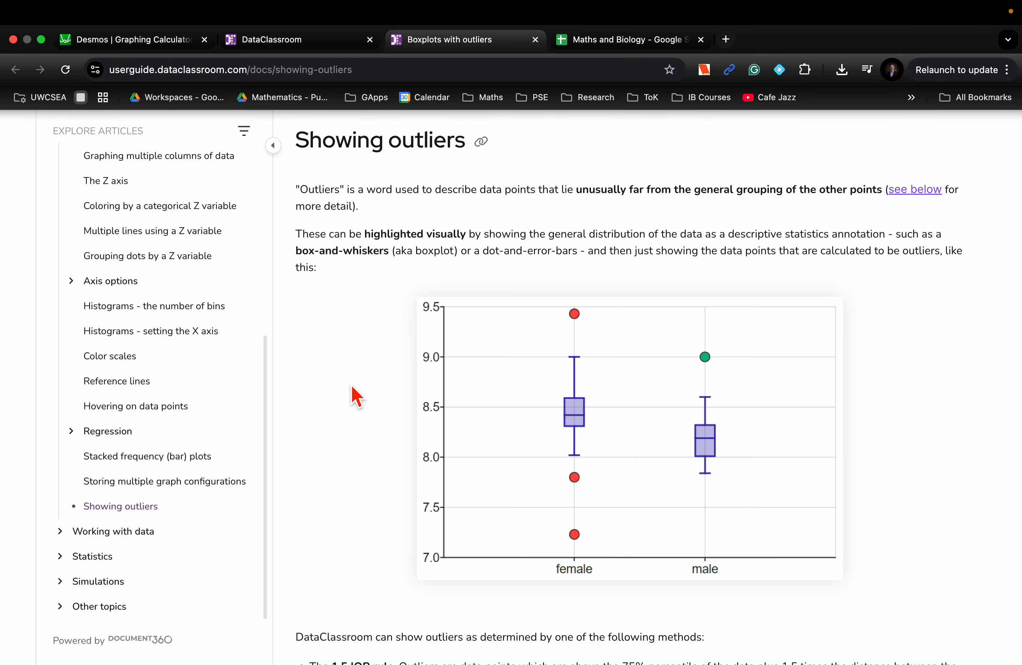
pyautogui.click(302, 41)
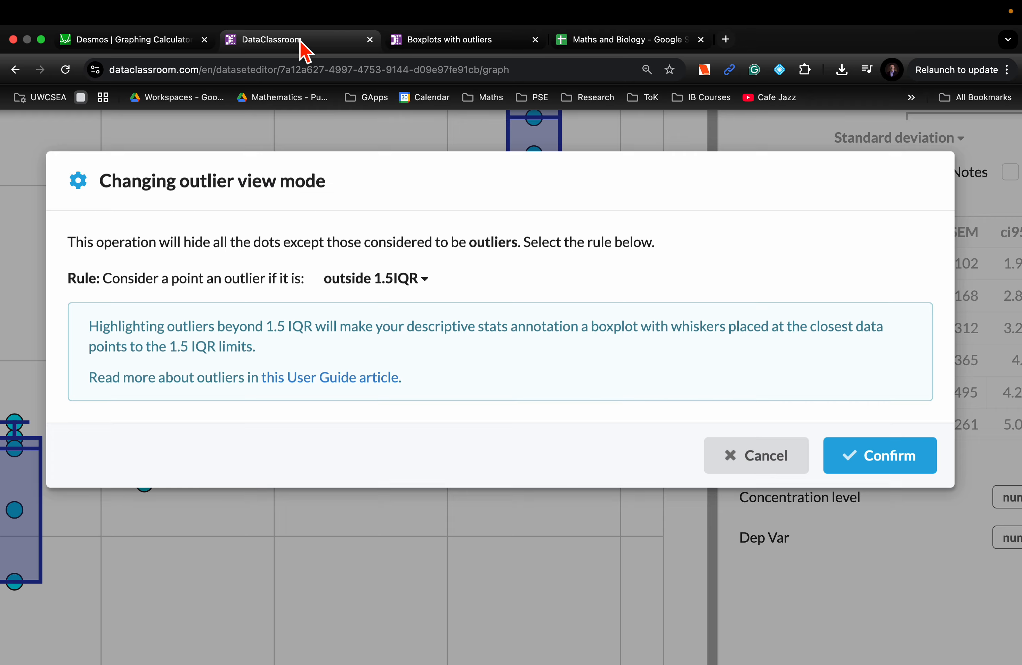
pyautogui.click(877, 466)
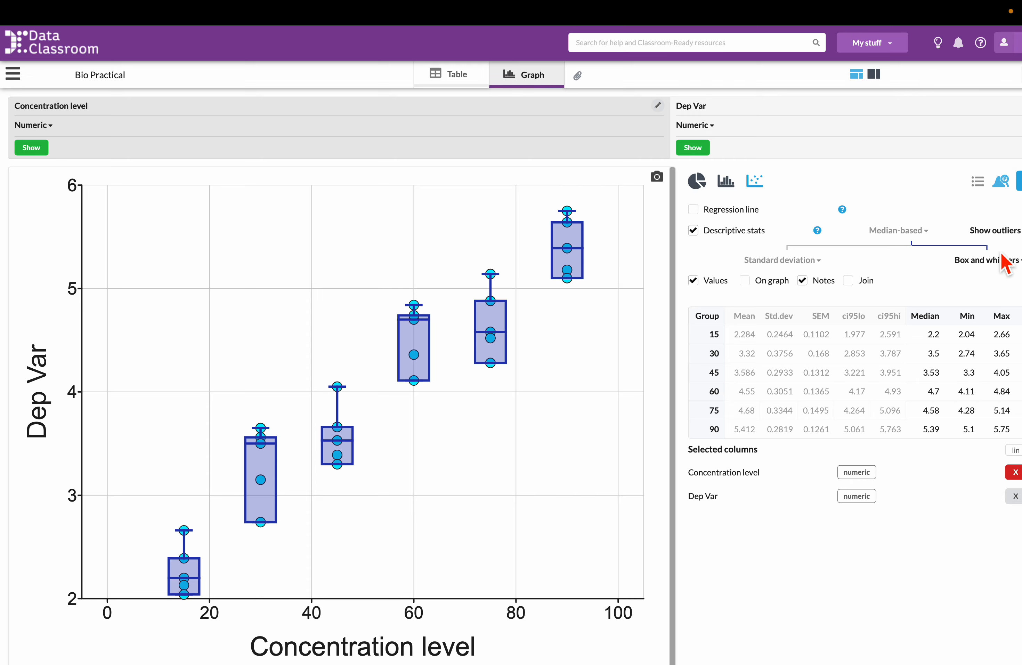
# Switch the dot display back to showing all dots and confirm the outlier view mode change
pyautogui.click(1002, 234)
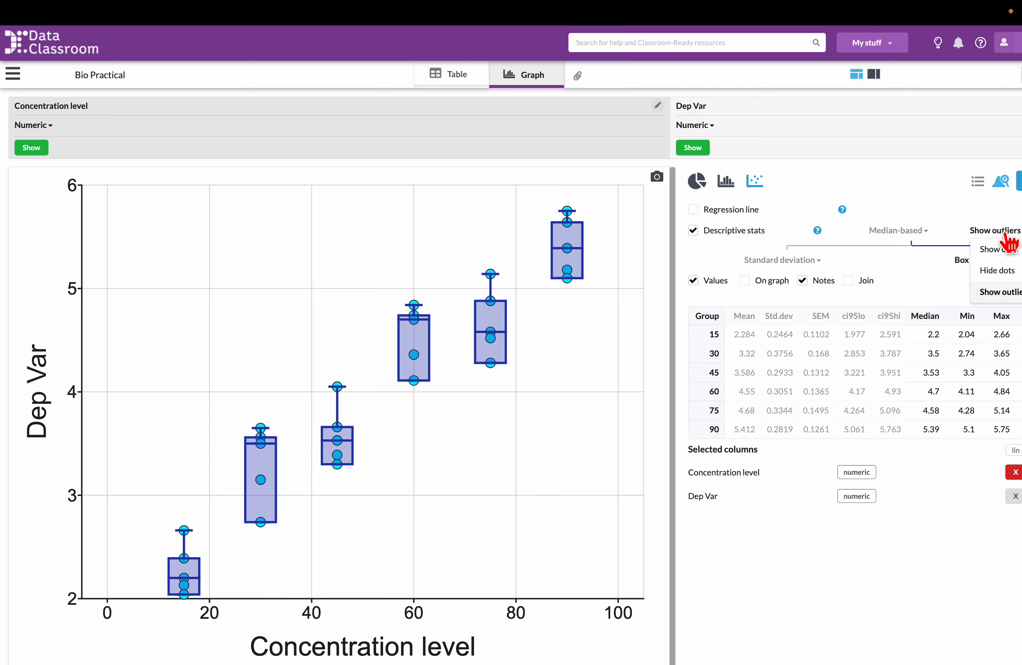
pyautogui.click(999, 253)
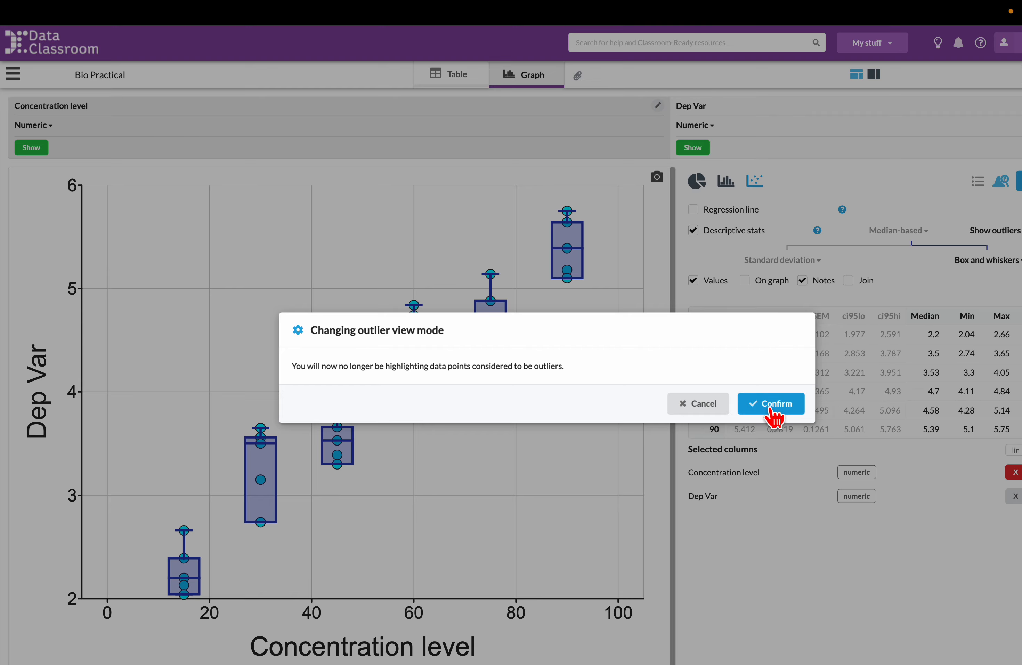
pyautogui.click(774, 410)
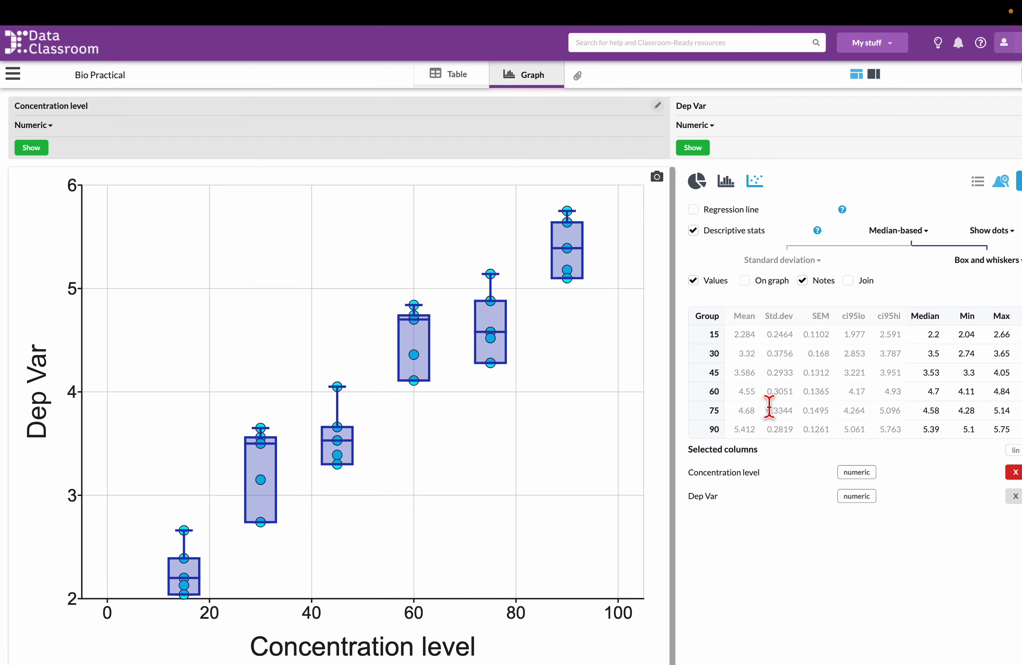
# Switch the descriptive stats back to mean-based and shrink the page view so the whole graph and options fit
pyautogui.click(920, 233)
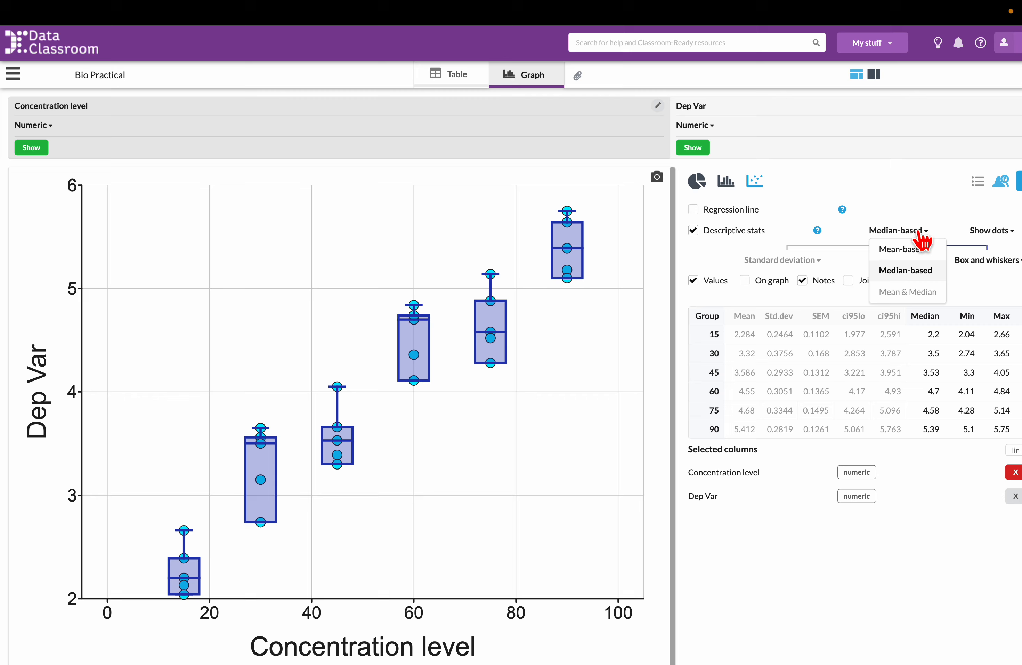
pyautogui.click(911, 250)
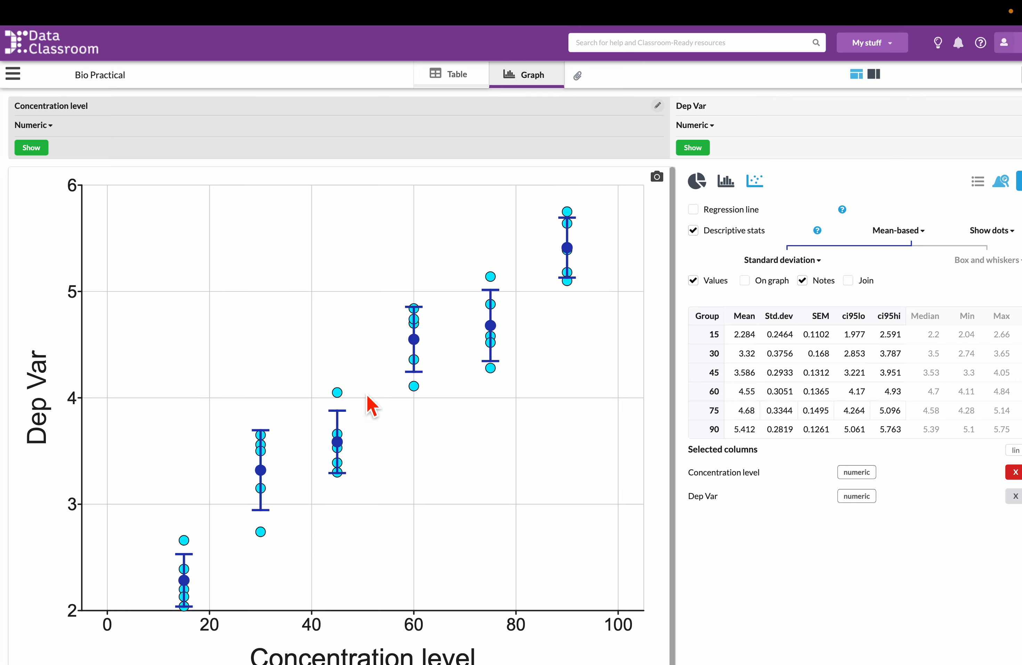
pyautogui.moveTo(340, 454)
pyautogui.press('super+minus')
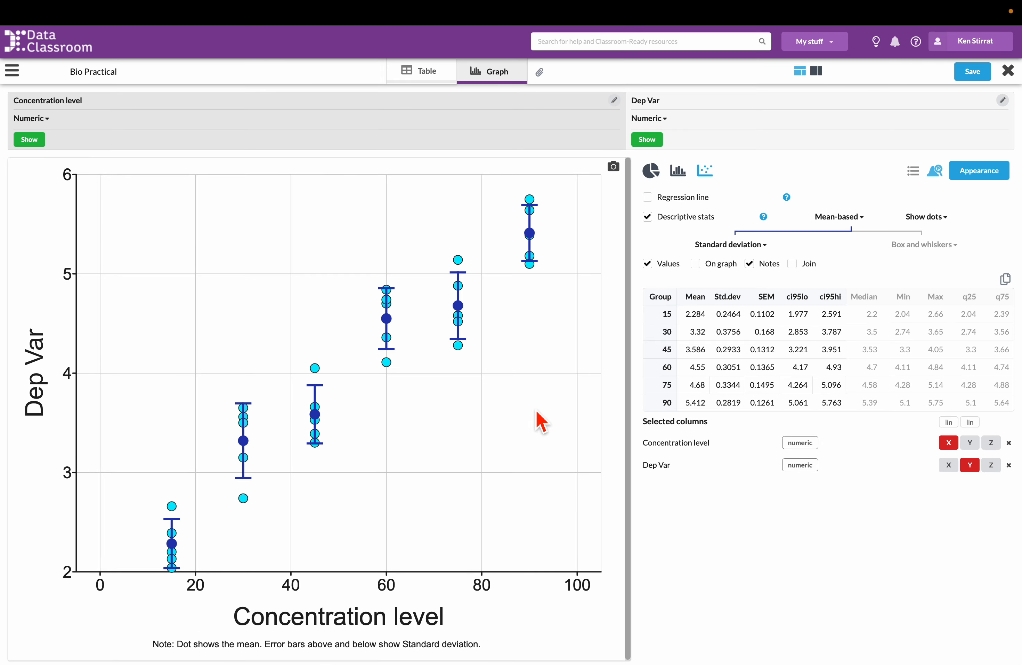
# Add a linear regression line to the graph and highlight parts of its equation and the r² parameter
pyautogui.click(647, 197)
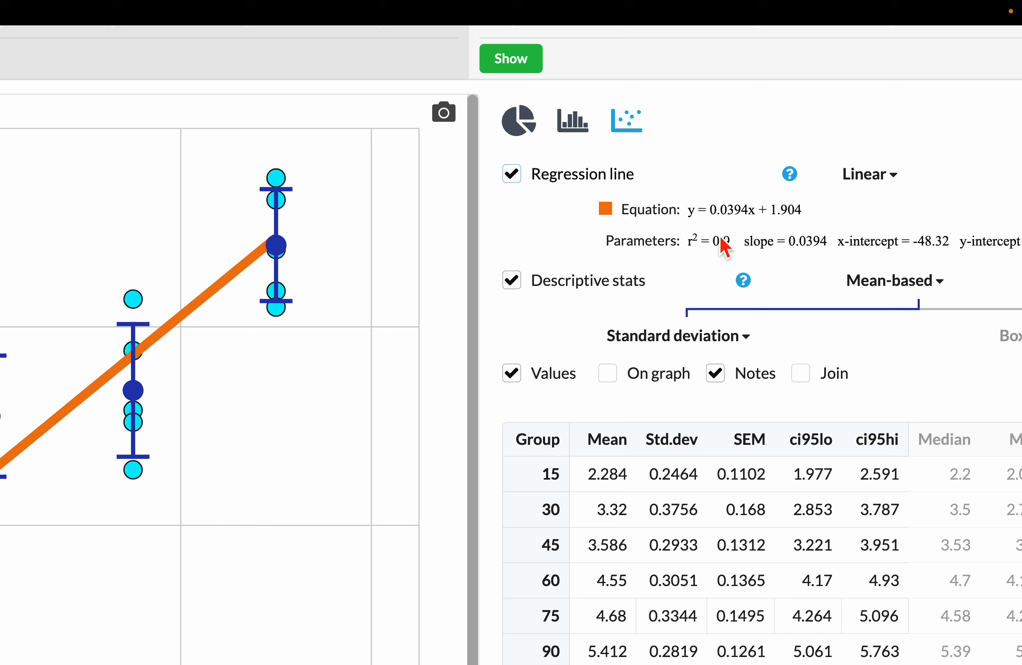
pyautogui.moveTo(702, 218); pyautogui.dragTo(695, 218)
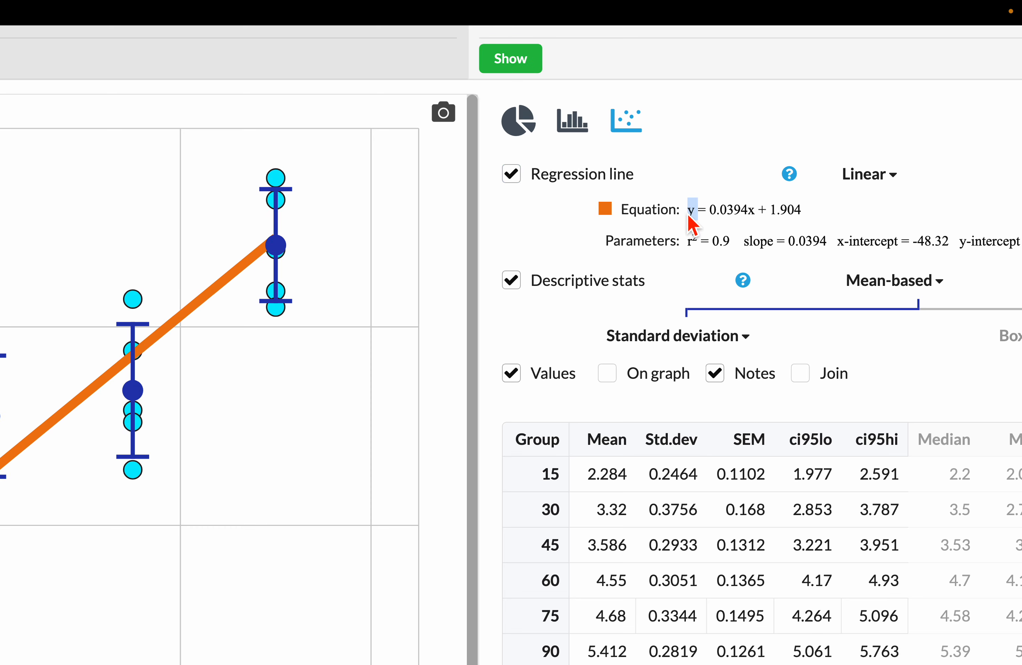
pyautogui.moveTo(711, 218); pyautogui.dragTo(770, 216)
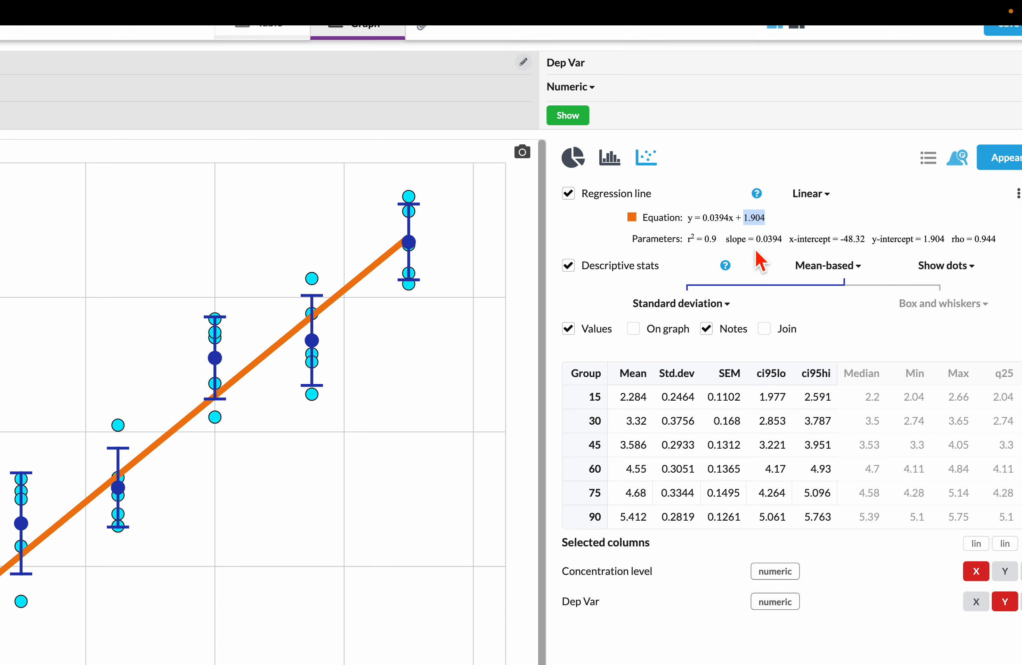
pyautogui.moveTo(719, 239); pyautogui.dragTo(687, 240)
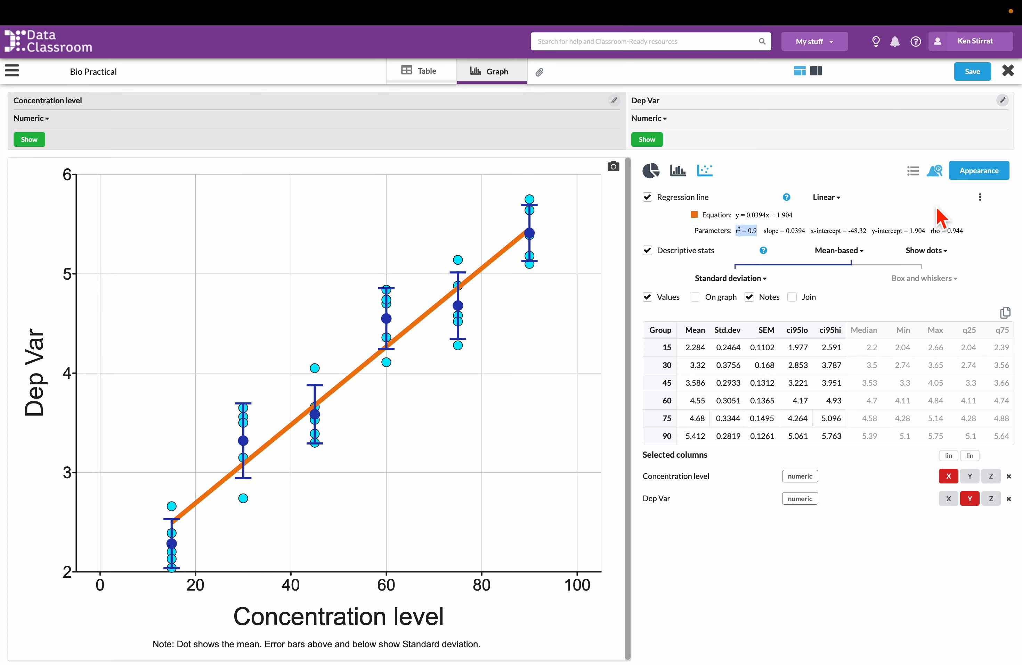
# Run the Linear regression hypothesis test on Concentration level and Dep Var, highlighting when to use it in the explanation
pyautogui.click(935, 172)
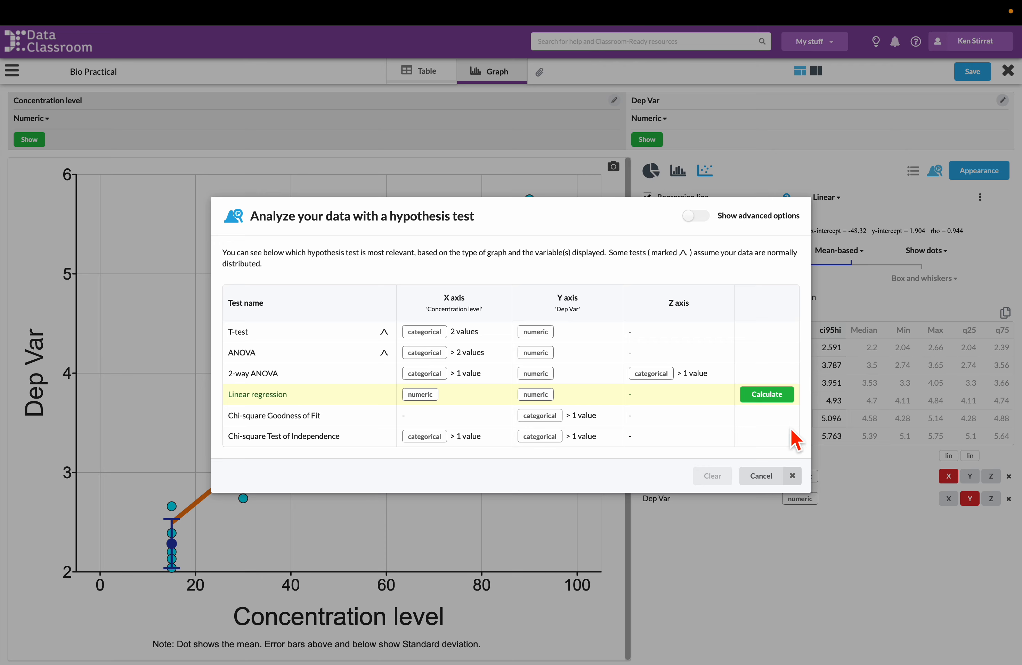
pyautogui.click(776, 400)
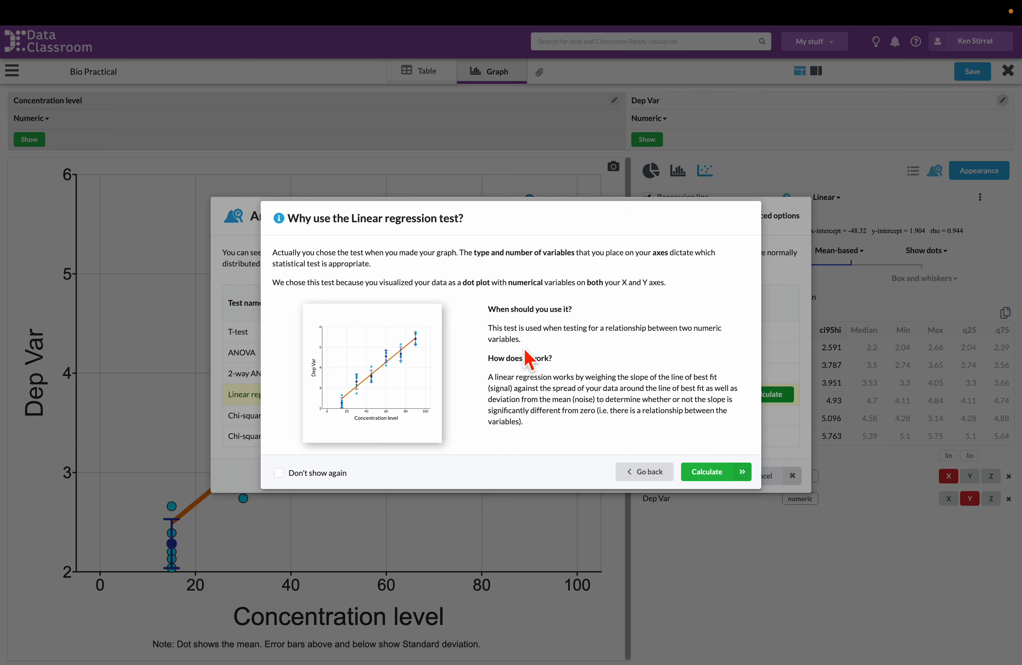
pyautogui.moveTo(521, 340); pyautogui.dragTo(489, 329)
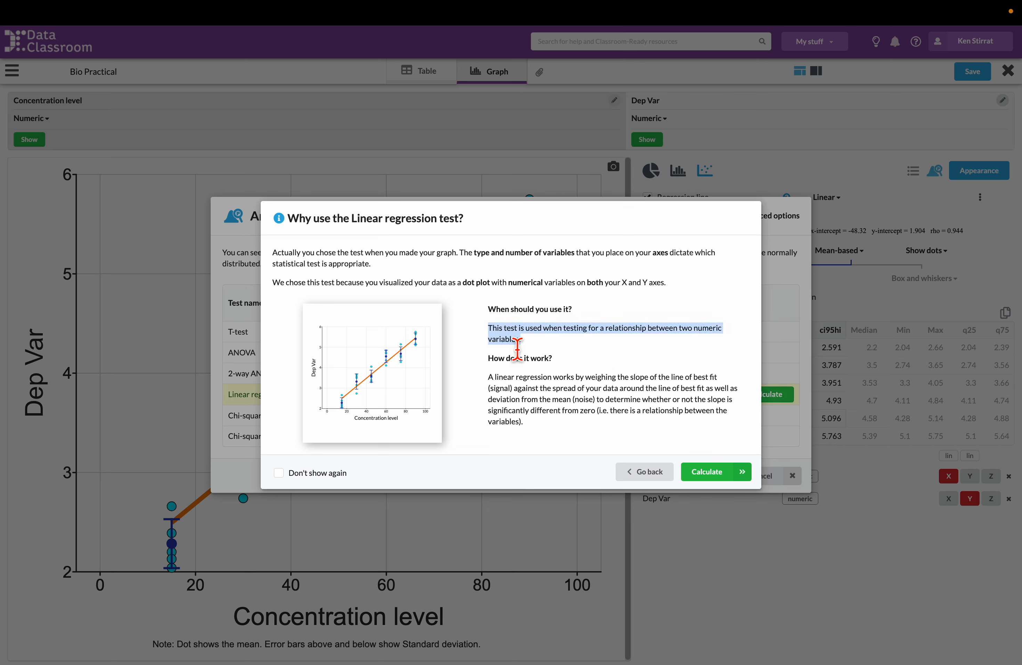
pyautogui.click(707, 471)
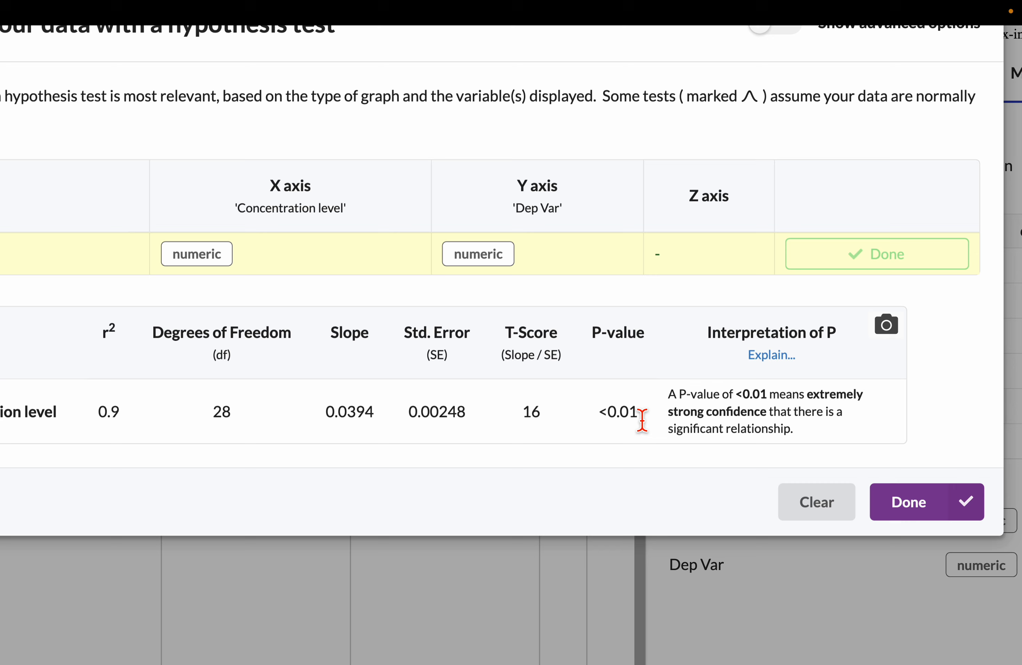
# Examine the P-value and its interpretation in the linear regression results, highlighting each, and close the results
pyautogui.moveTo(639, 416); pyautogui.dragTo(601, 416)
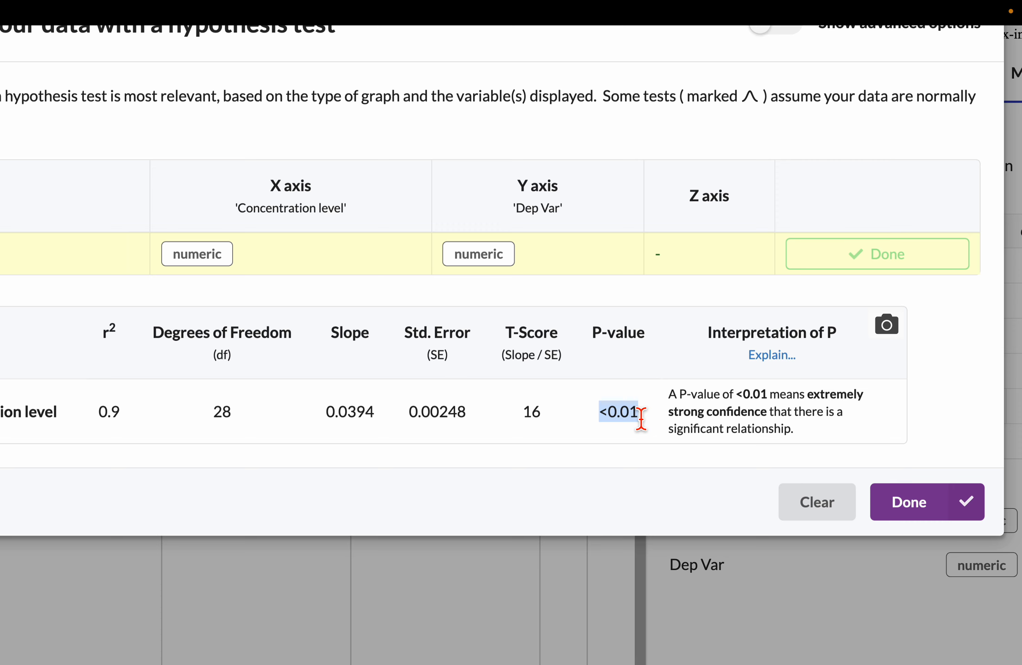
pyautogui.click(632, 459)
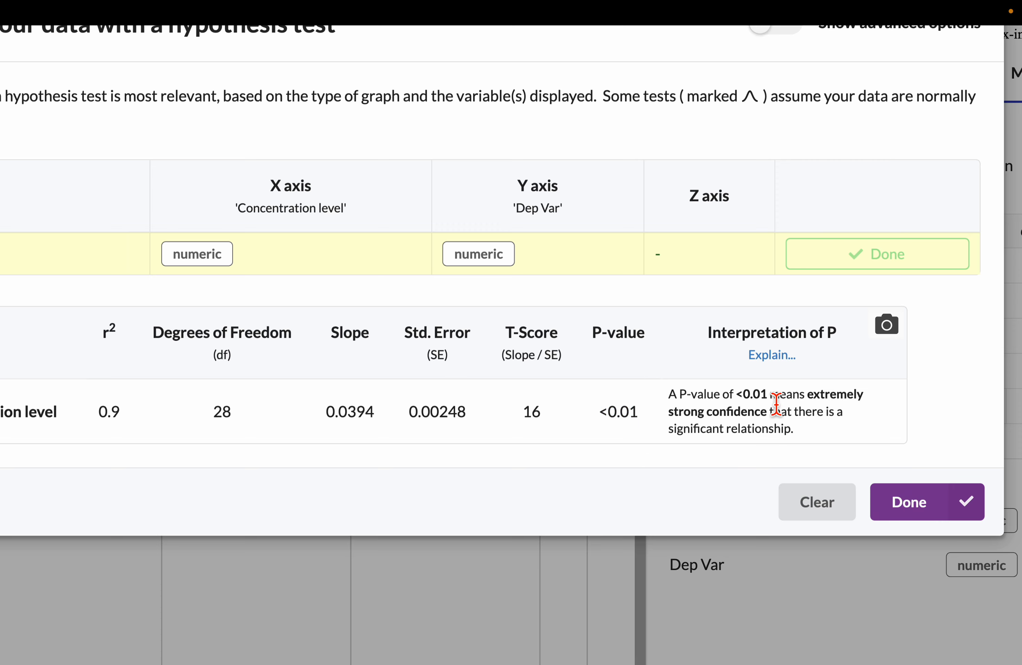
pyautogui.moveTo(772, 394); pyautogui.dragTo(804, 443)
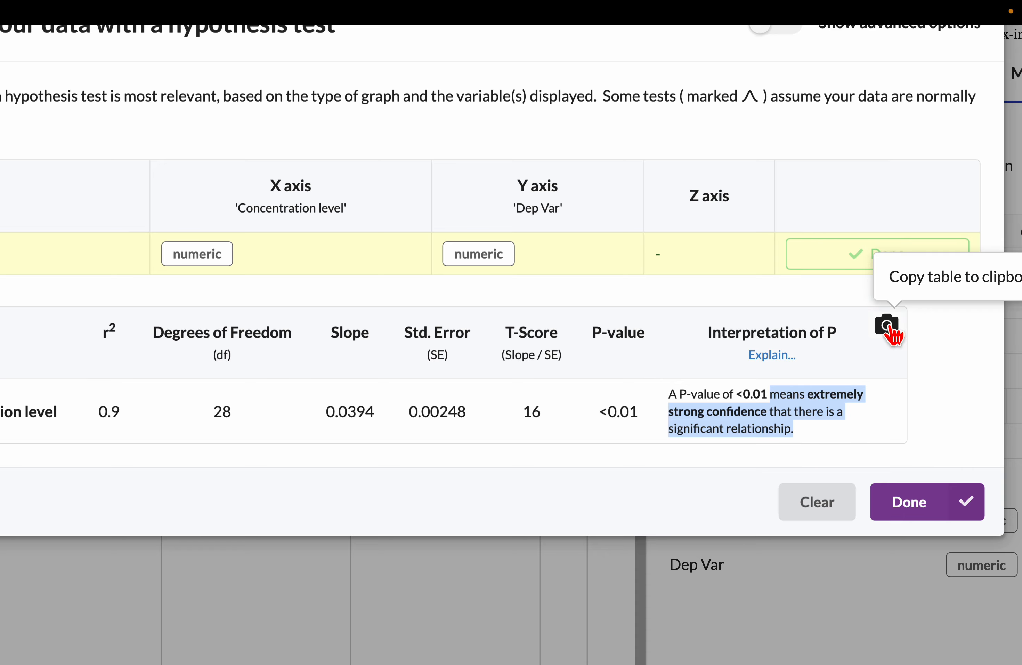
pyautogui.click(877, 436)
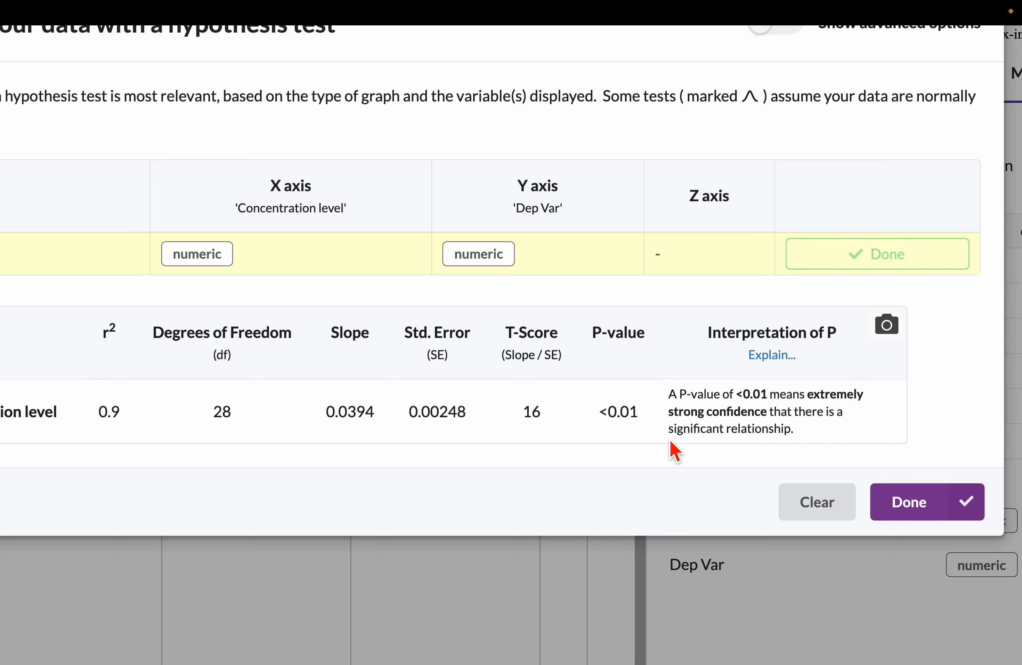
pyautogui.click(911, 515)
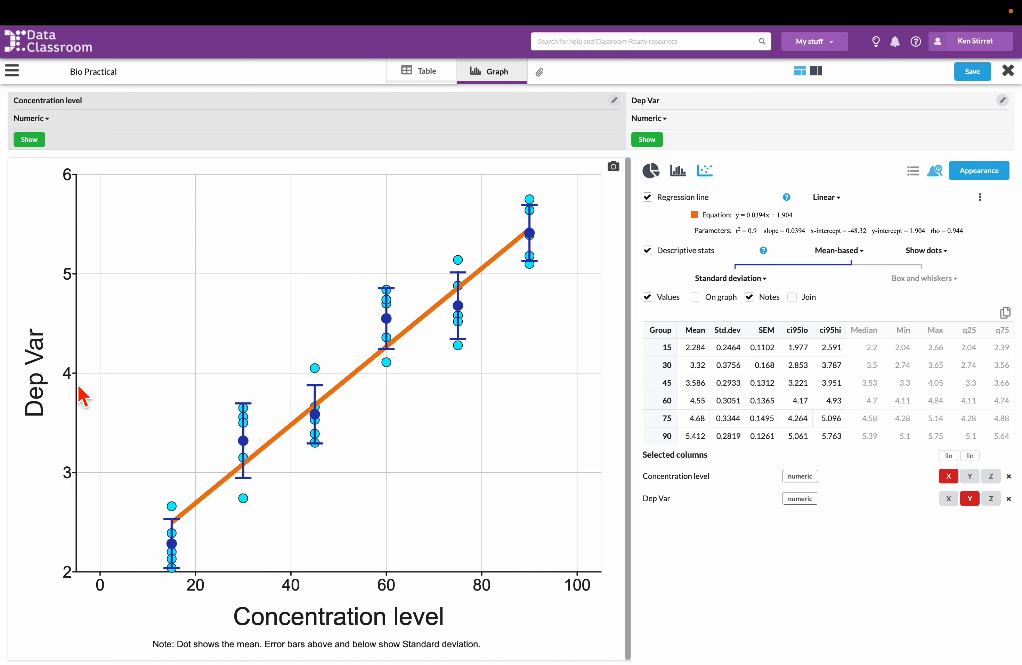
pyautogui.moveTo(803, 10)
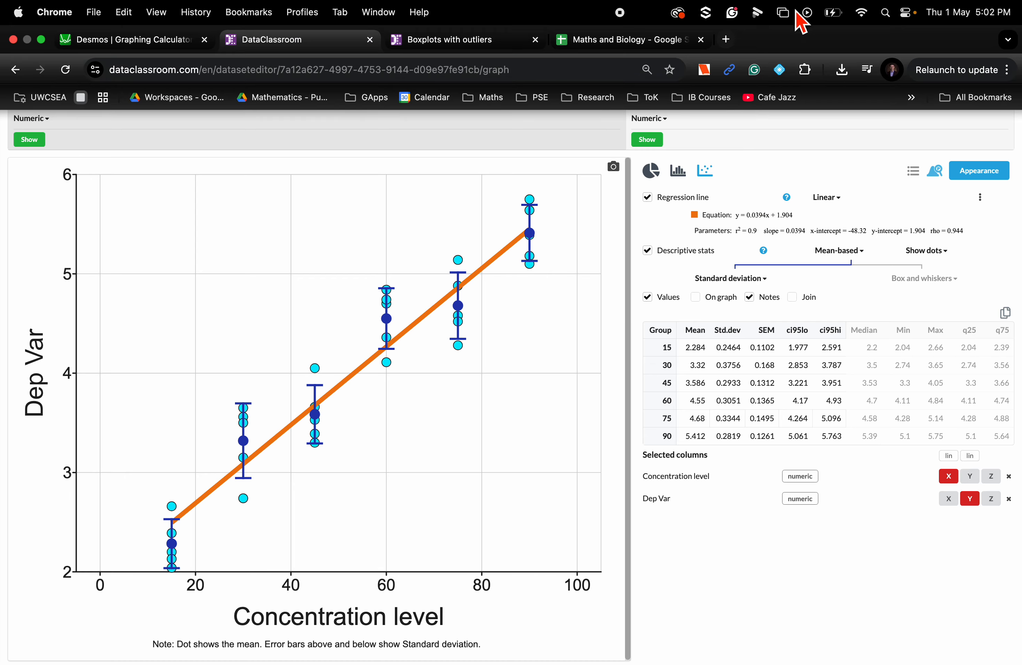